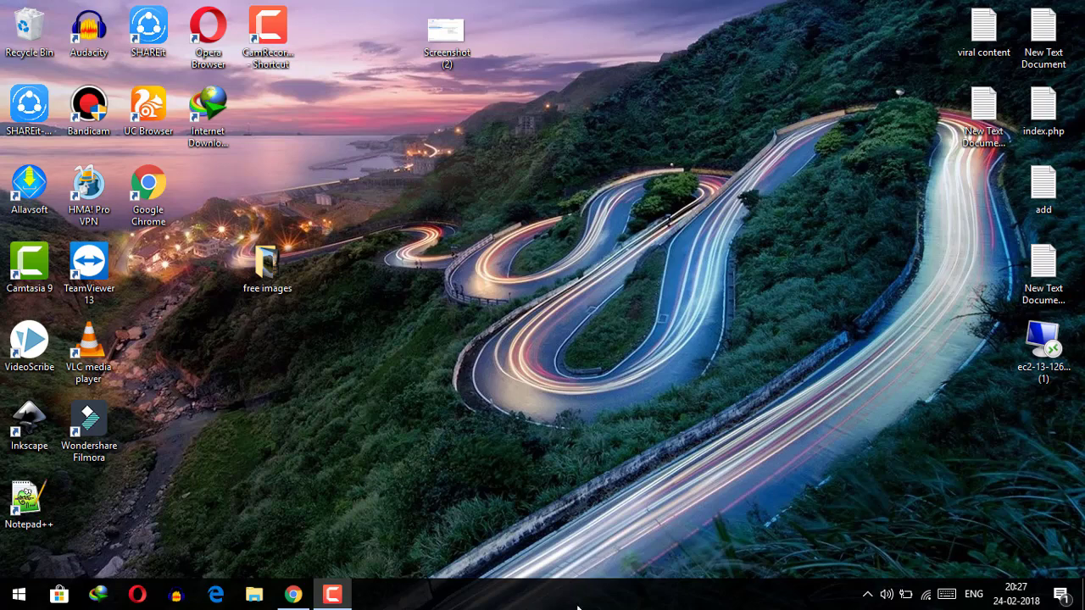
In Chrome, close the VideoScribe and YouTube tabs and search Google for 'sparkol videoscribe'
left_click(293, 594)
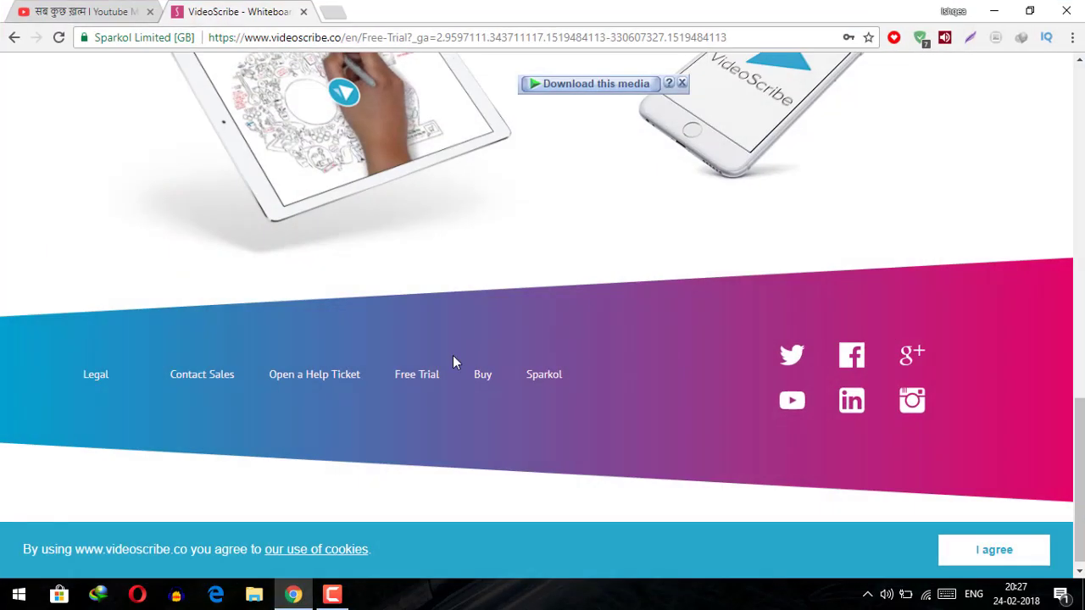
left_click(303, 12)
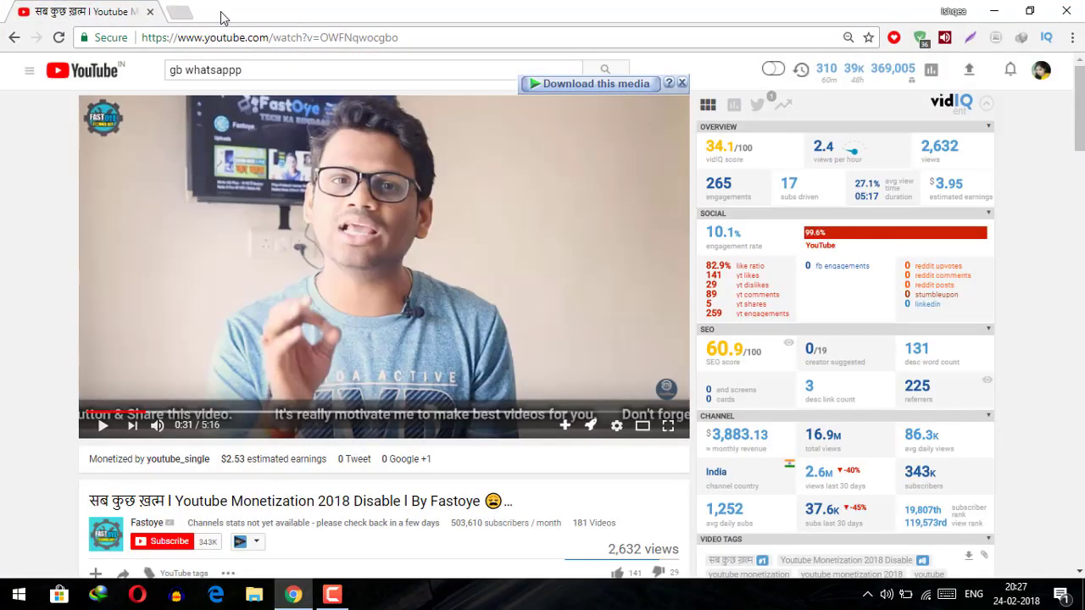
left_click(179, 15)
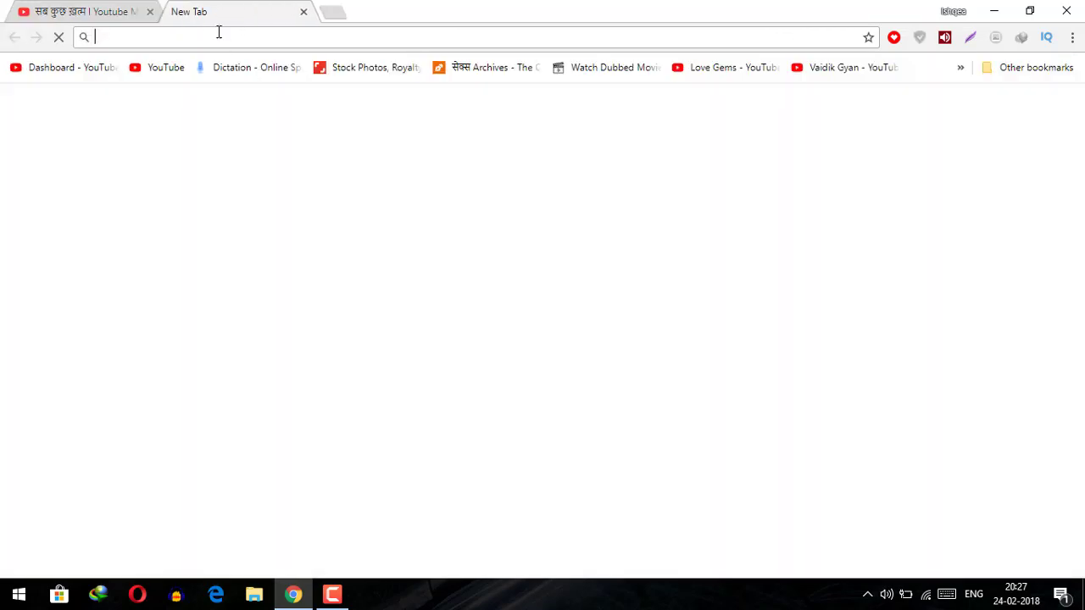
left_click(150, 12)
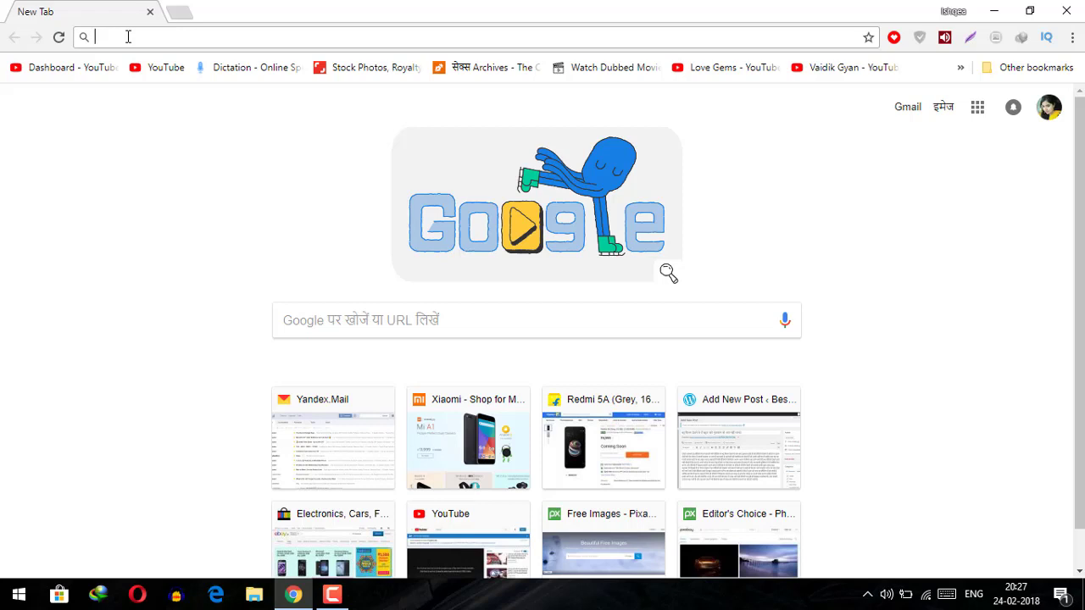
type("spa")
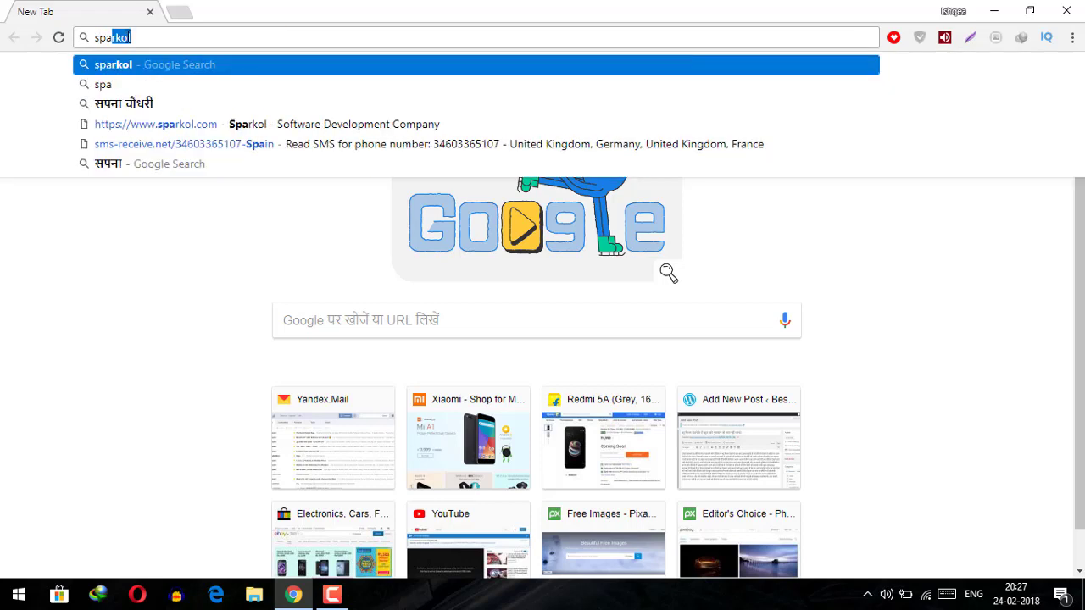
type("rkol")
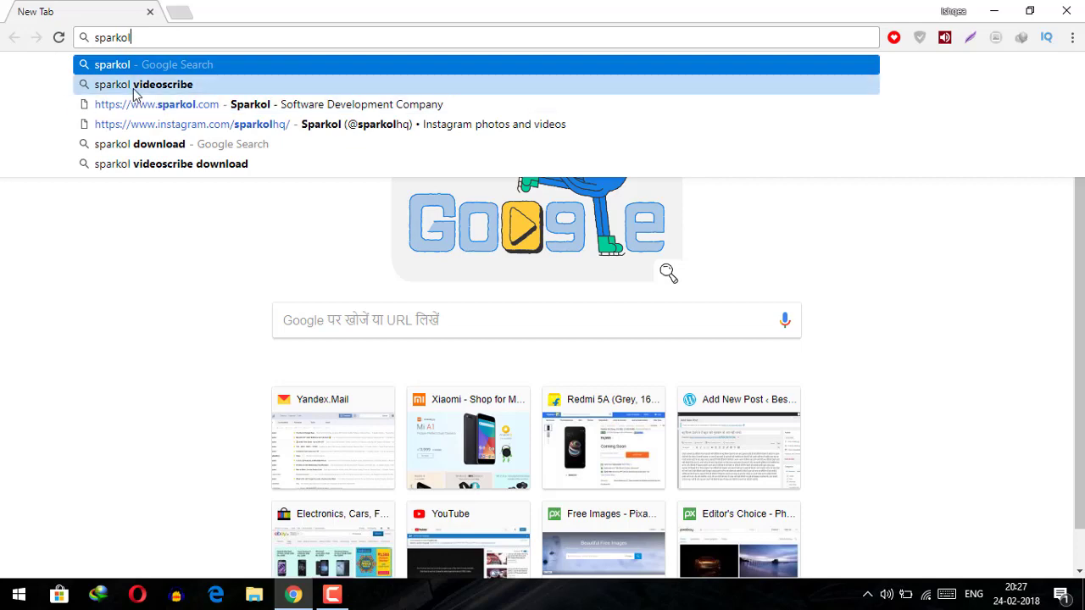
left_click(133, 85)
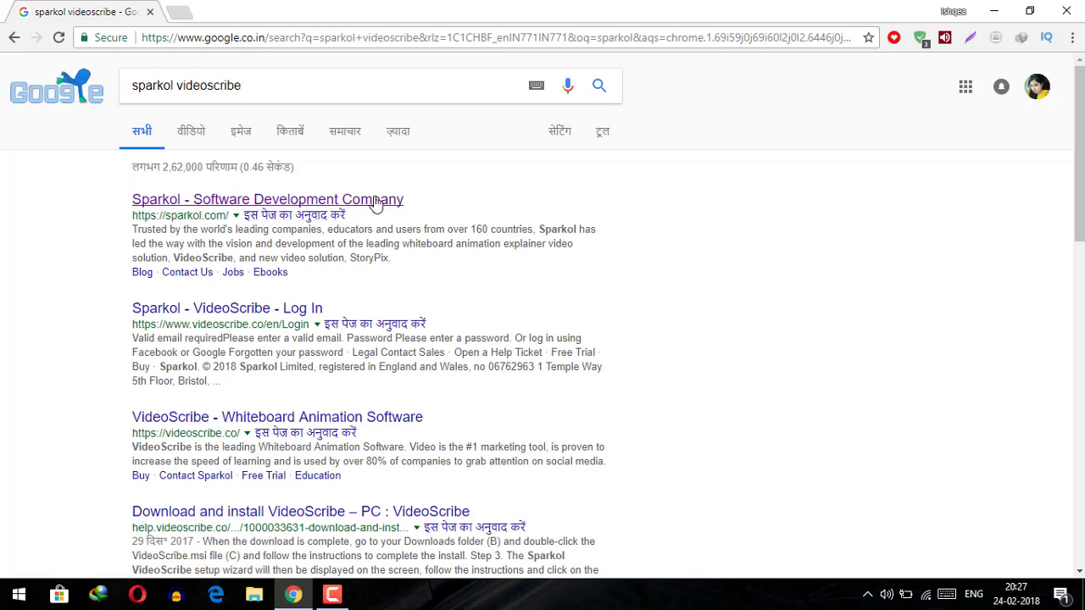
Open the 'Sparkol - Software Development Company' result and scroll down to the Did You Know? section
left_click(343, 206)
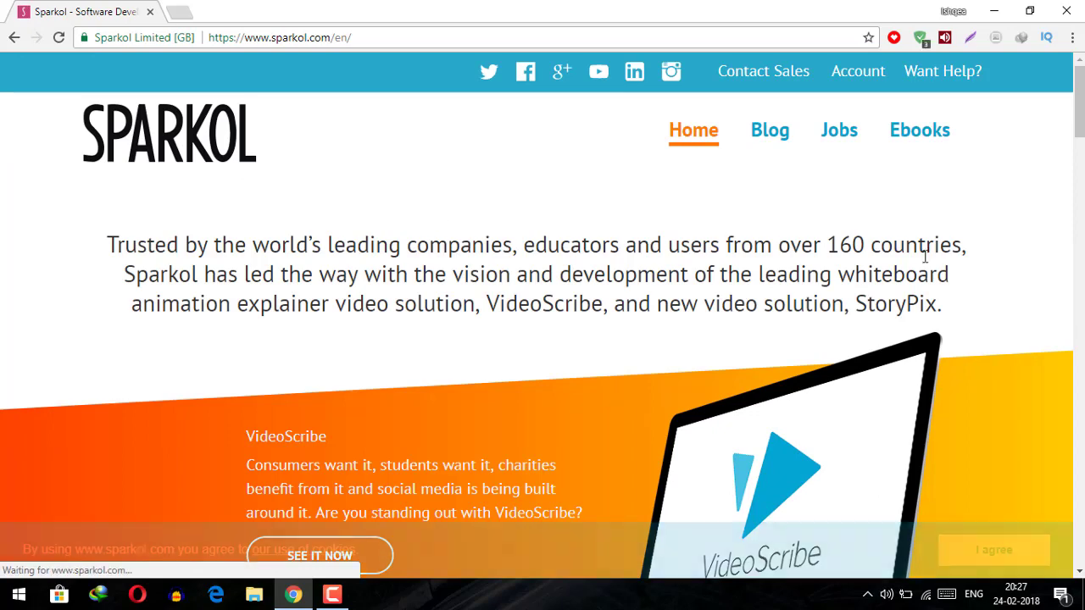
scroll(943, 215, "down", 8)
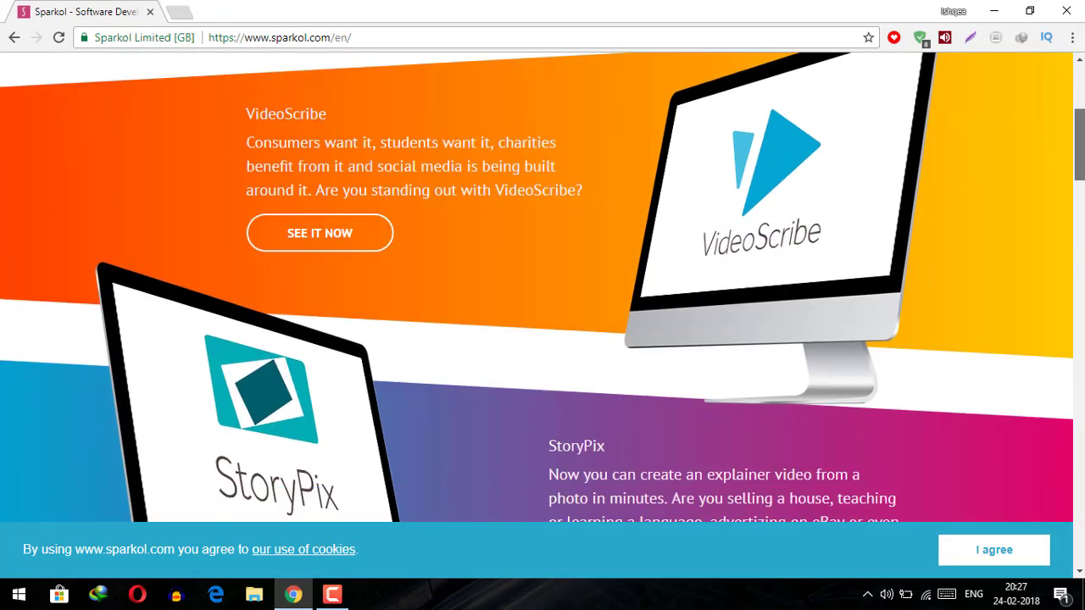
scroll(542, 287, "down", 9)
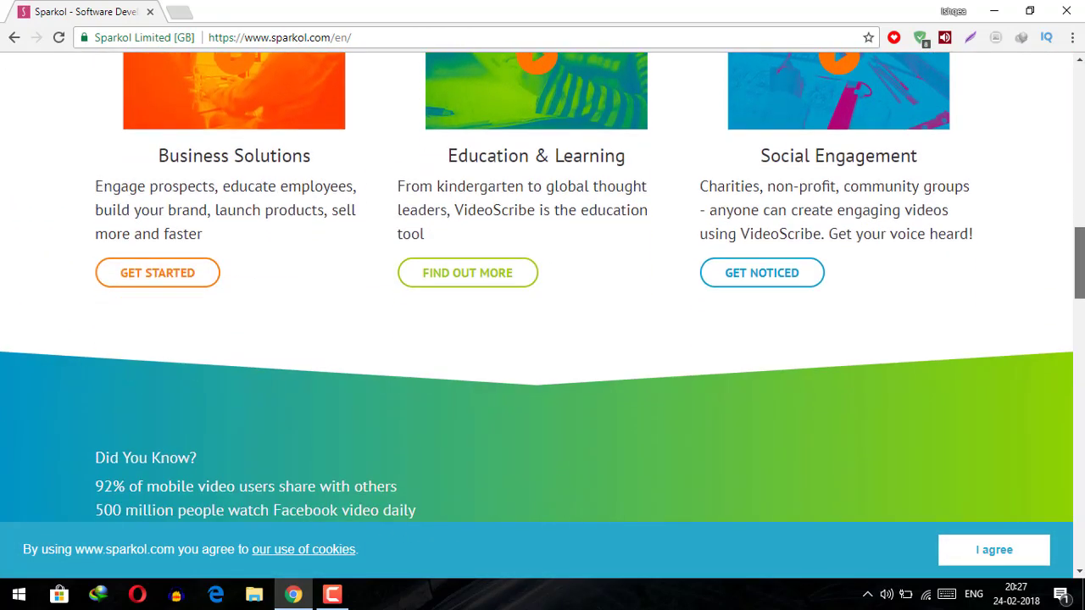
scroll(870, 295, "down", 2)
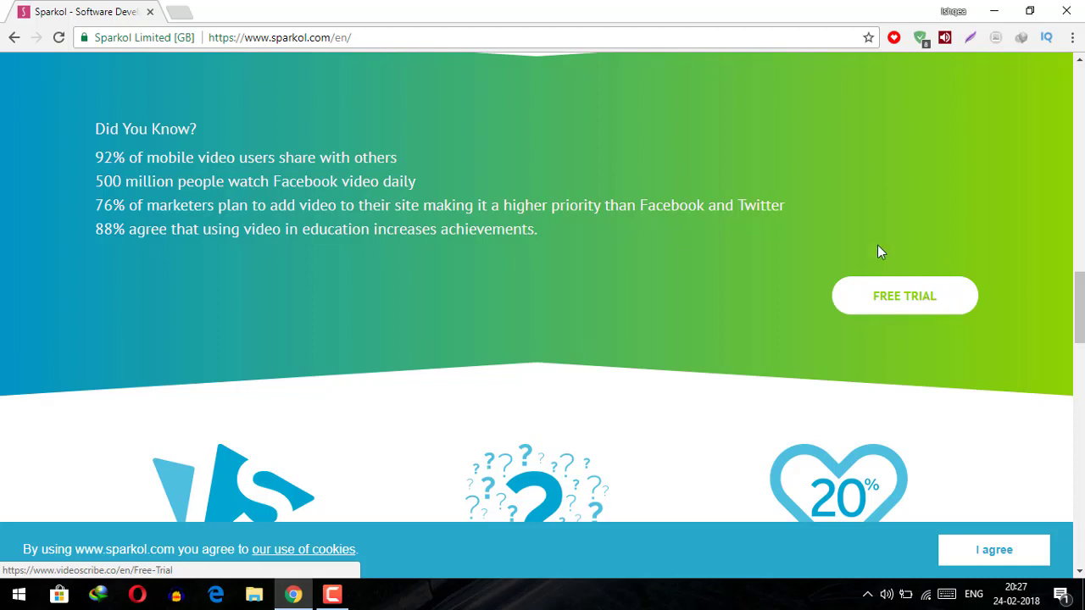
Go to the VideoScribe FREE TRIAL page and scroll down to the 7-day trial sign-up form
left_click(908, 304)
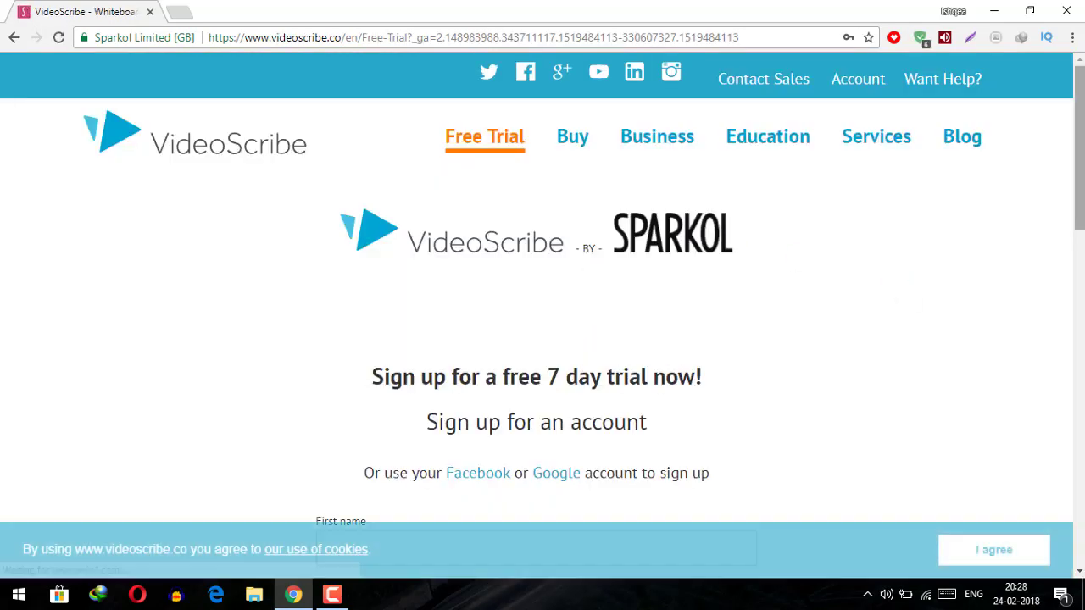
scroll(529, 261, "down", 3)
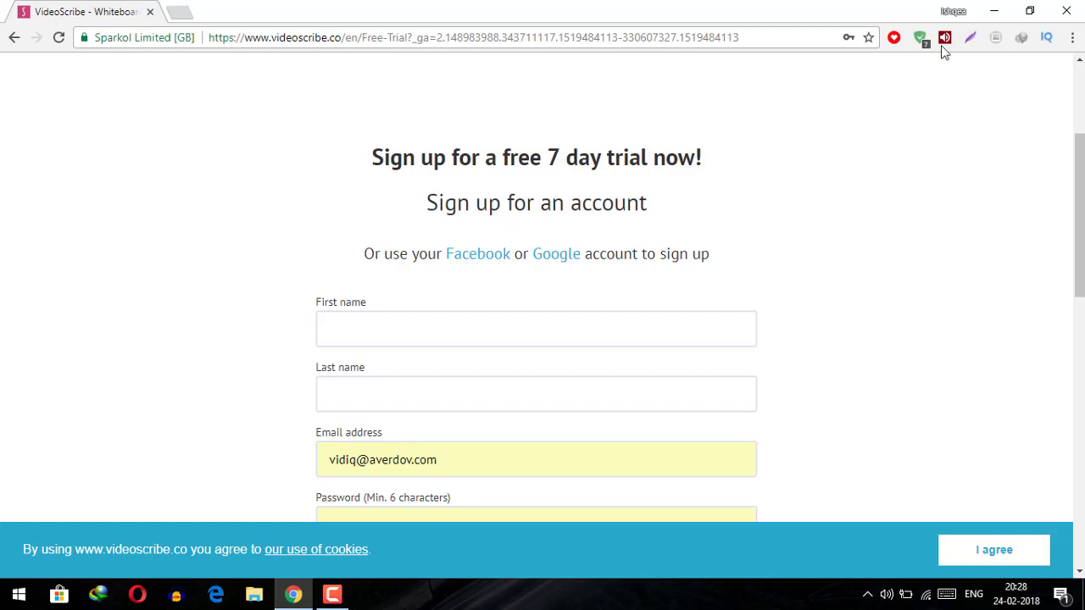
Minimize Chrome, refresh the desktop several times, and launch VideoScribe from its desktop shortcut
left_click(998, 11)
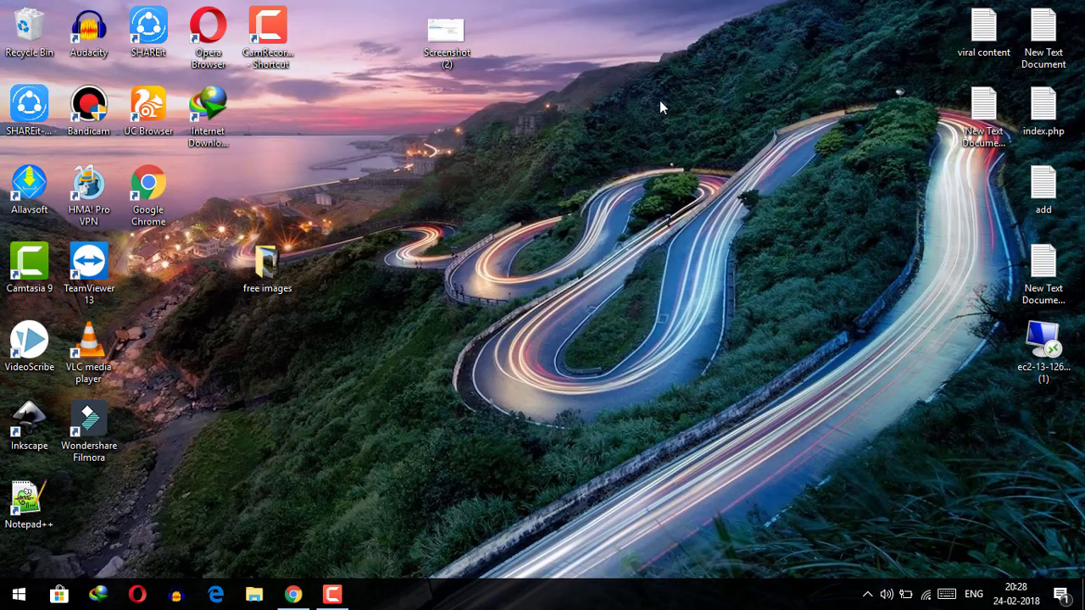
right_click(666, 97)
left_click(706, 146)
right_click(640, 100)
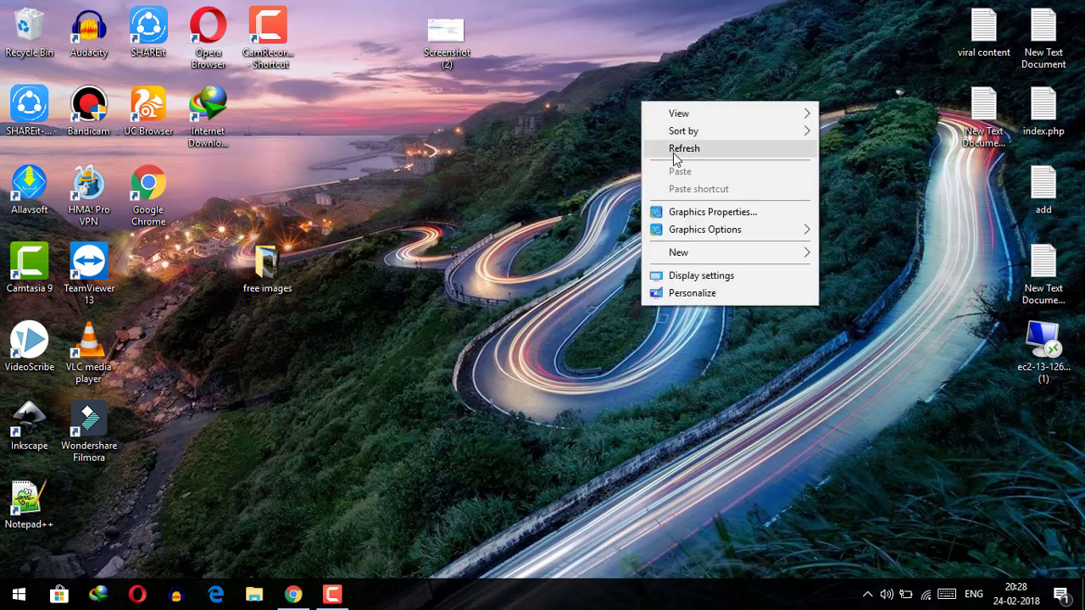
left_click(678, 149)
right_click(636, 108)
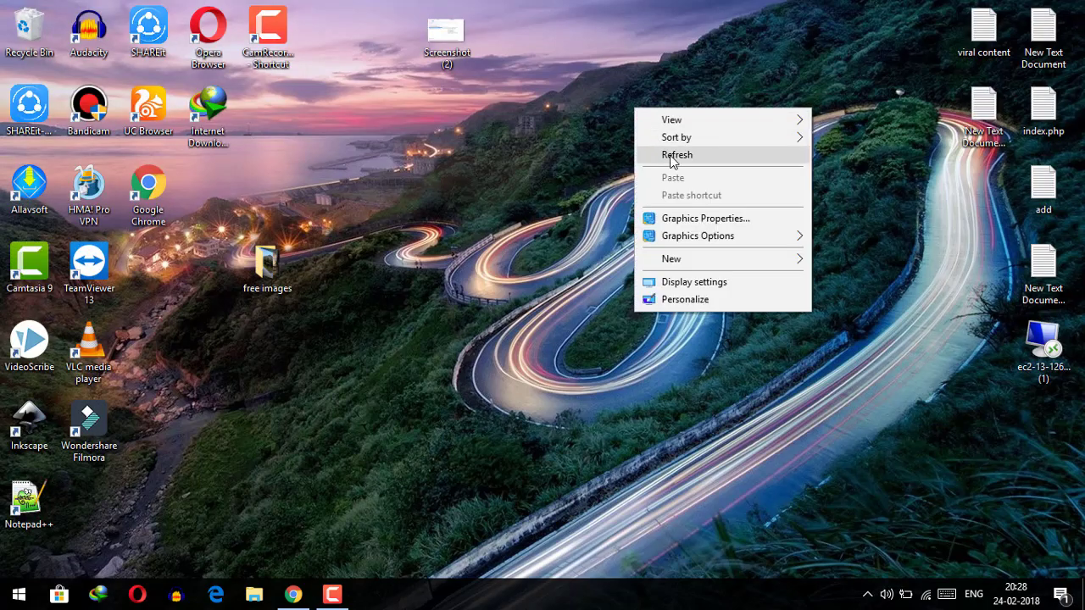
left_click(660, 149)
right_click(623, 101)
left_click(661, 149)
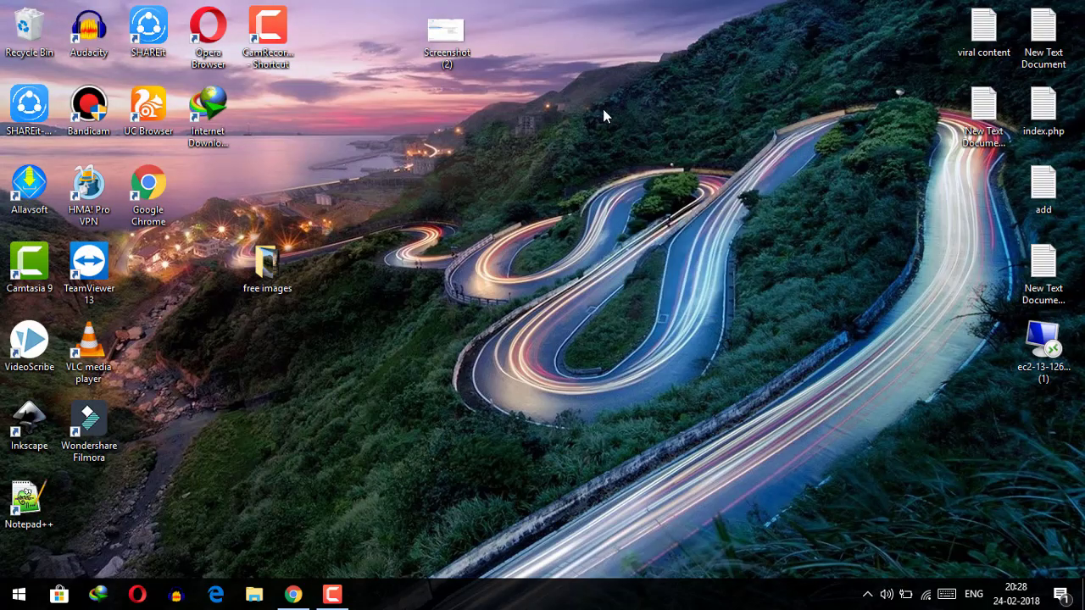
right_click(605, 110)
left_click(646, 156)
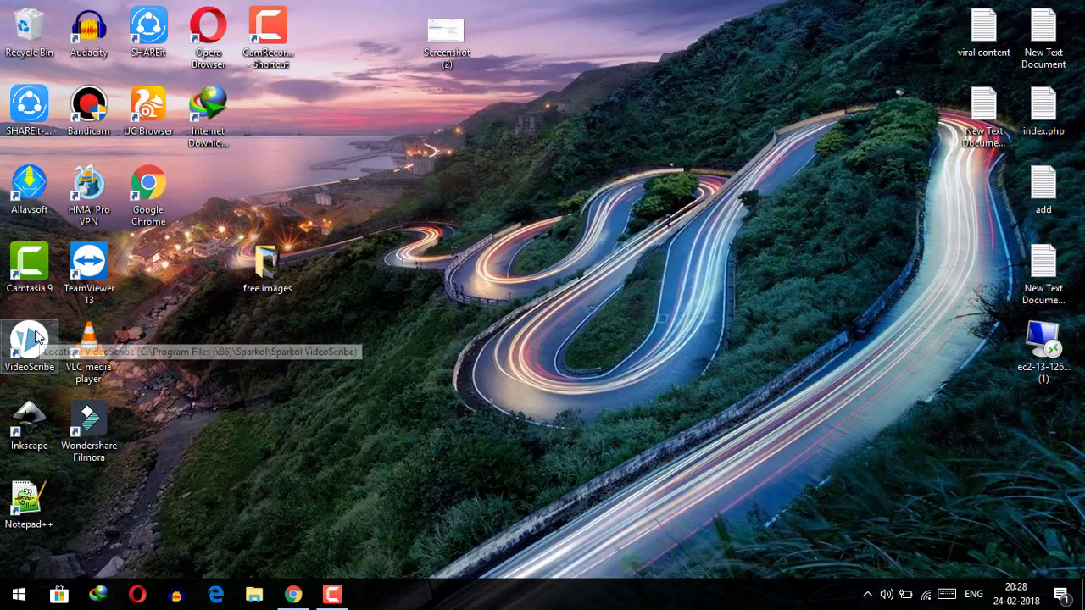
right_click(42, 335)
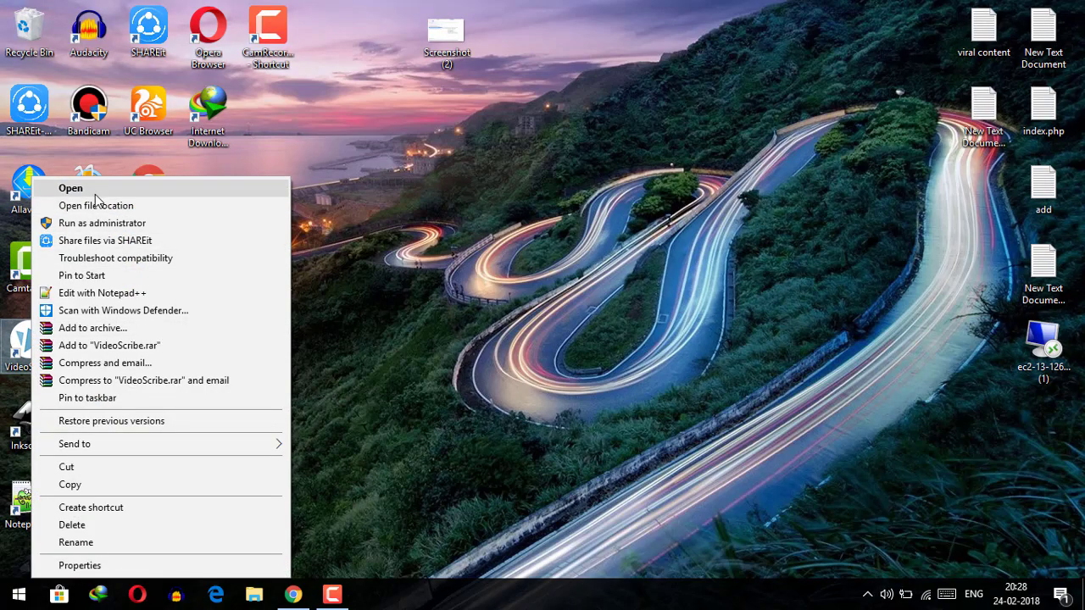
left_click(67, 186)
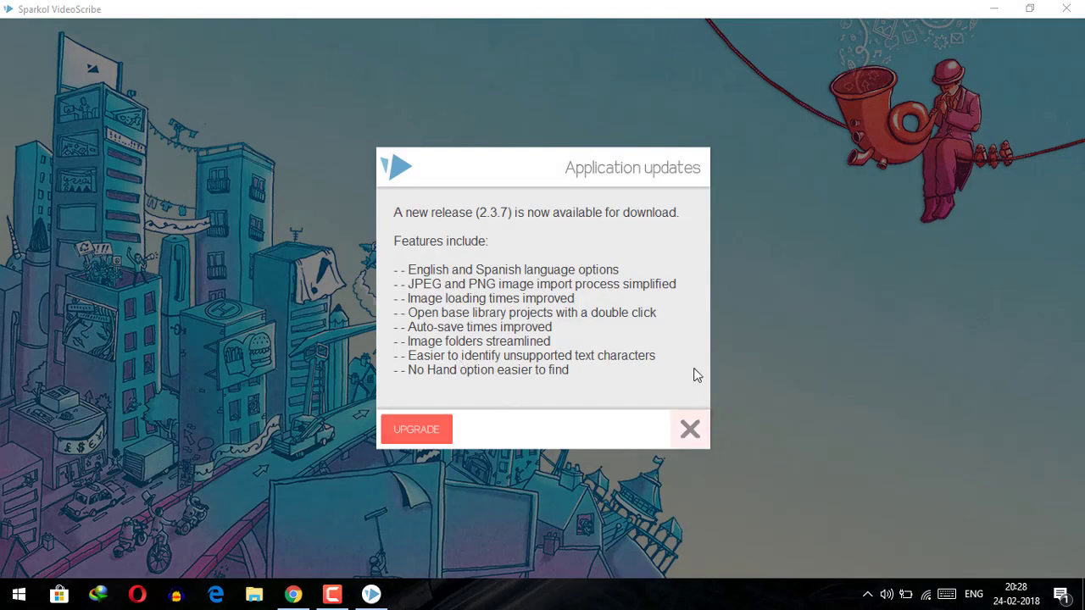
Dismiss the updates notice and log in to VideoScribe with the account e-mail and password
left_click(689, 433)
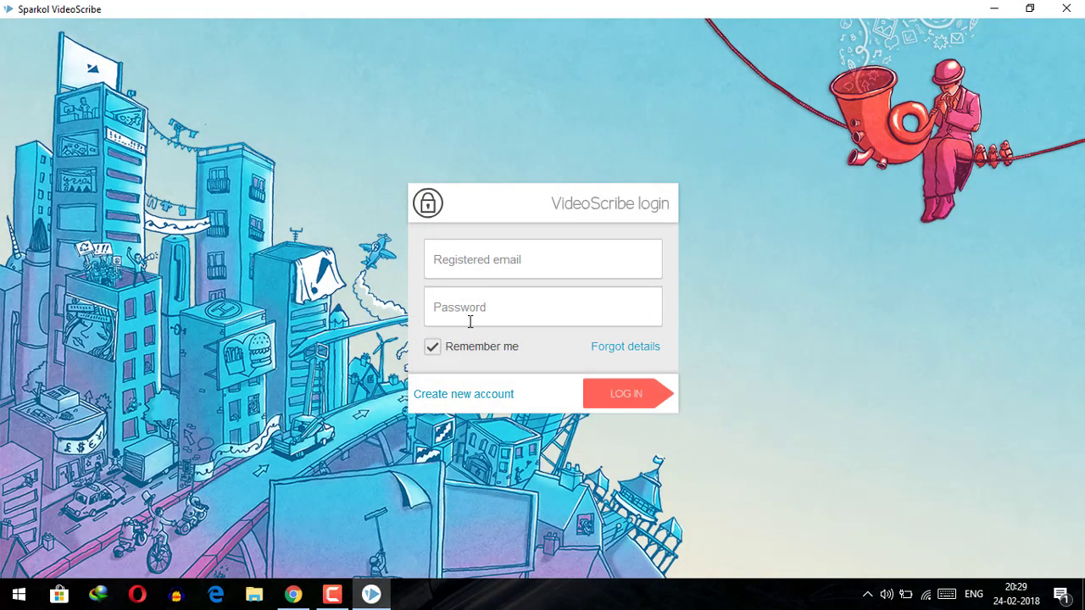
left_click(463, 265)
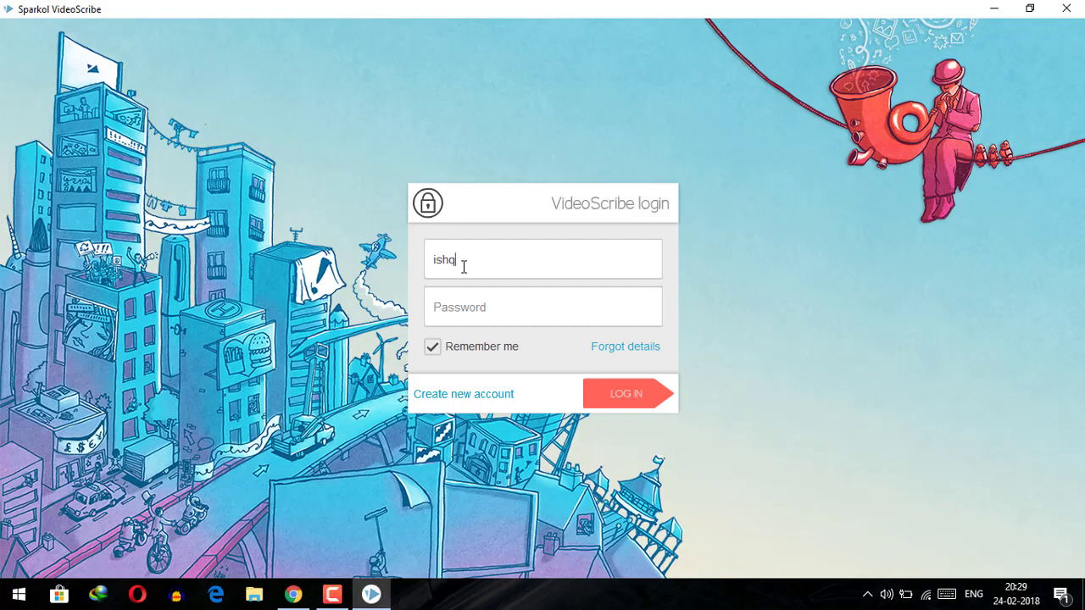
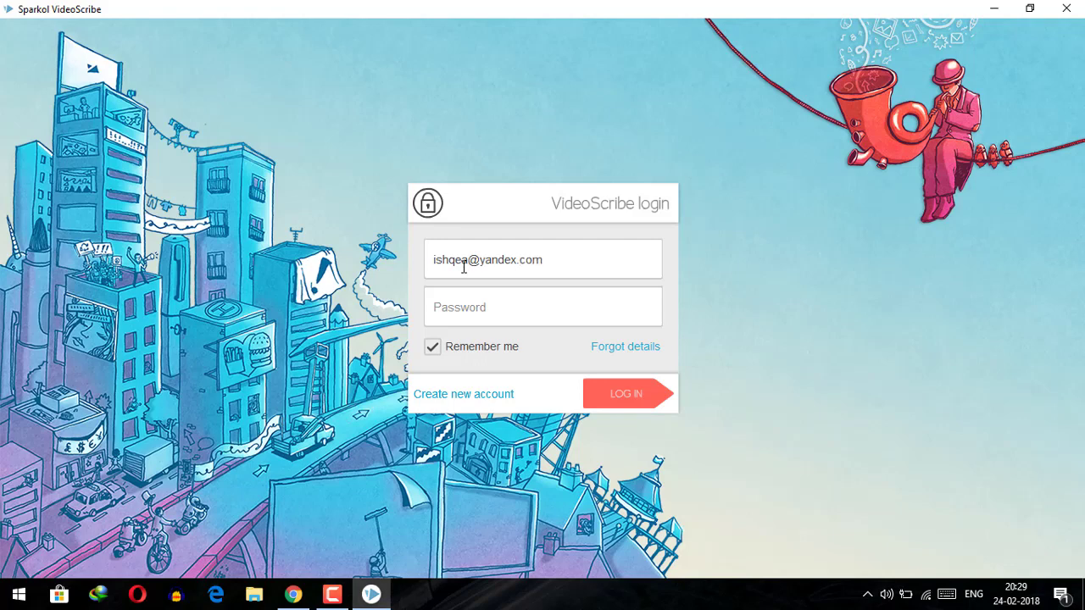
type("**")
type("*****")
key("Return")
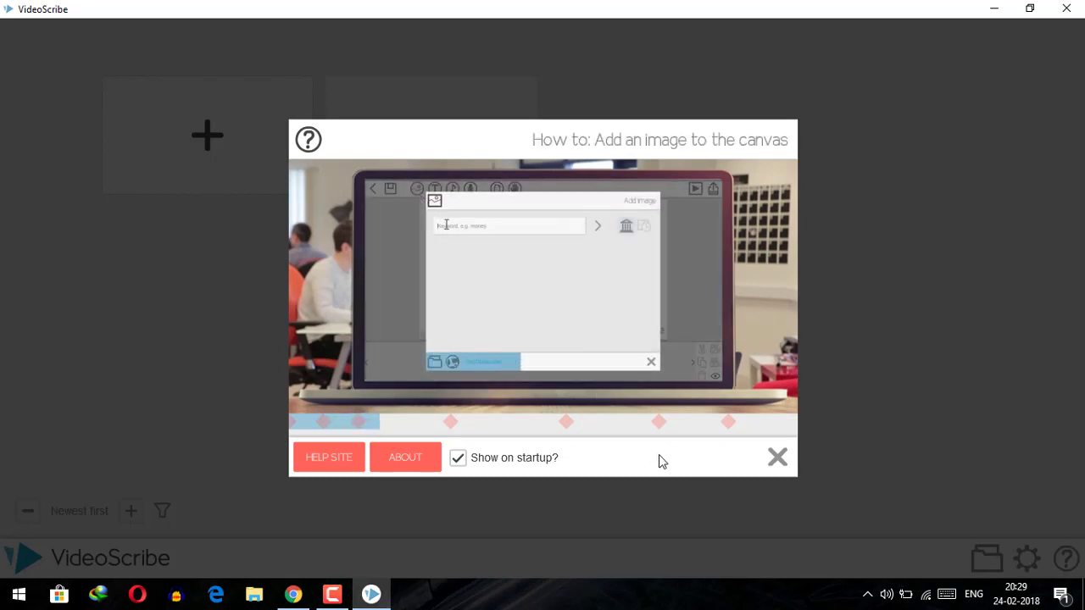
Close the welcome How-to dialog and the Application updates notice
left_click(776, 458)
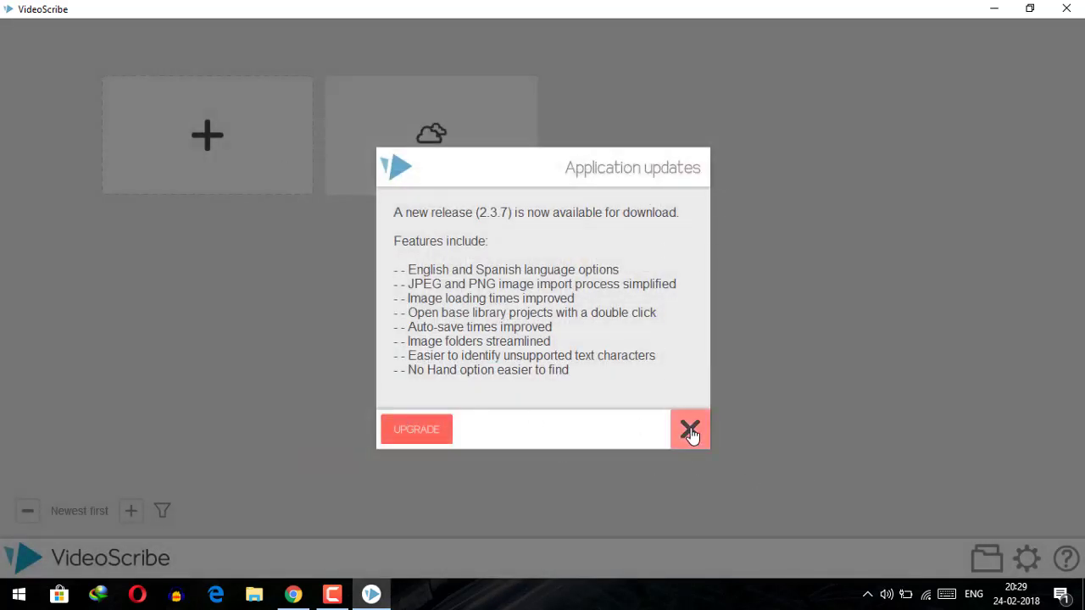
left_click(690, 429)
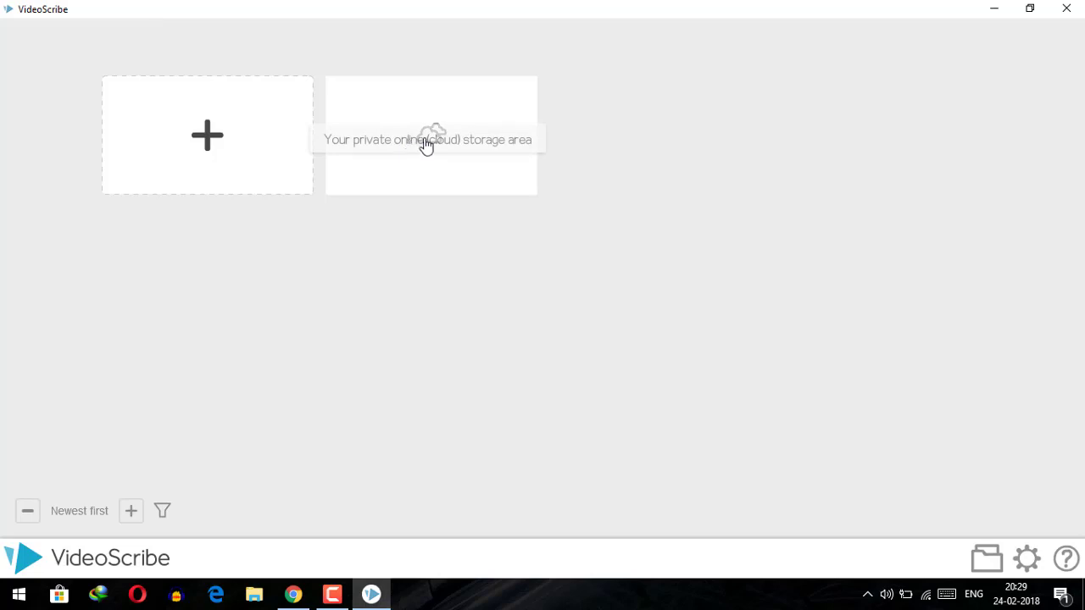
Create a new blank scribe from the 'Create a new scribe' (+) tile
left_click(212, 141)
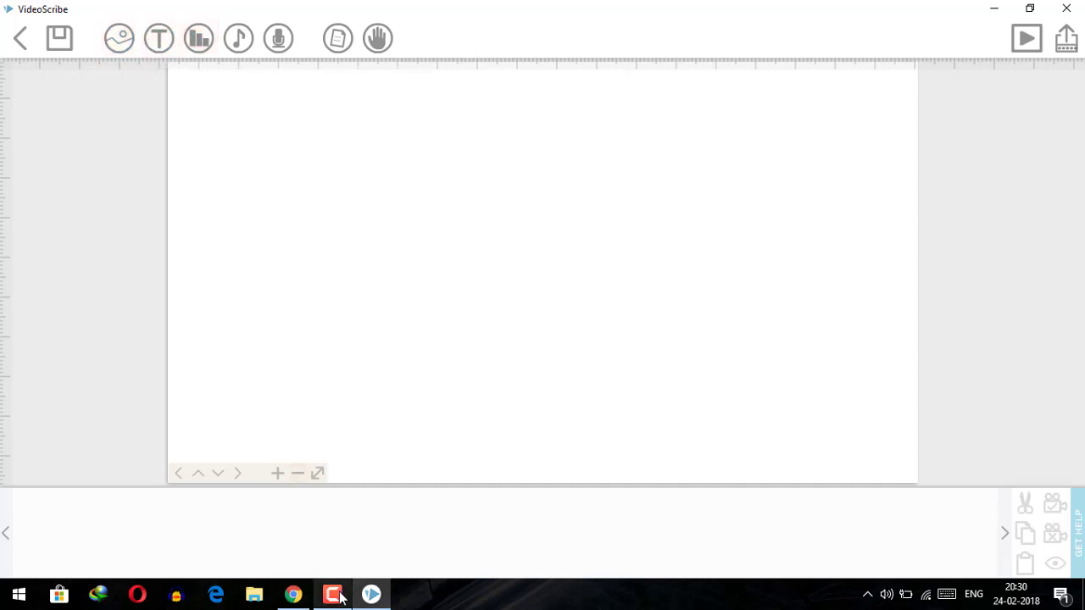
mouse_move(342, 598)
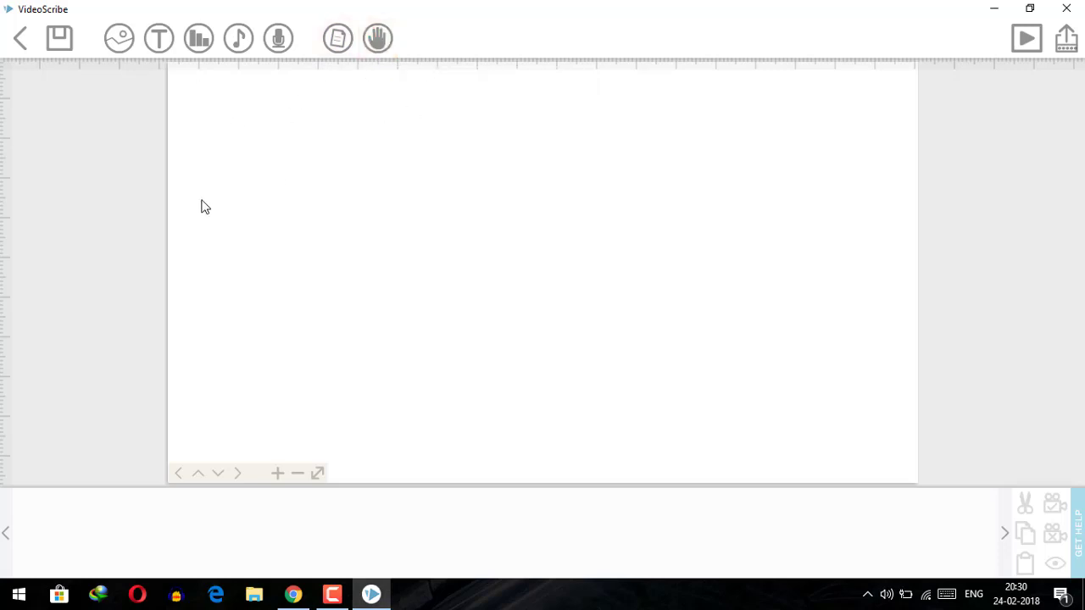
Add the text 'HOW ARE YOU' with the Add text tool and place it on the canvas
left_click(160, 49)
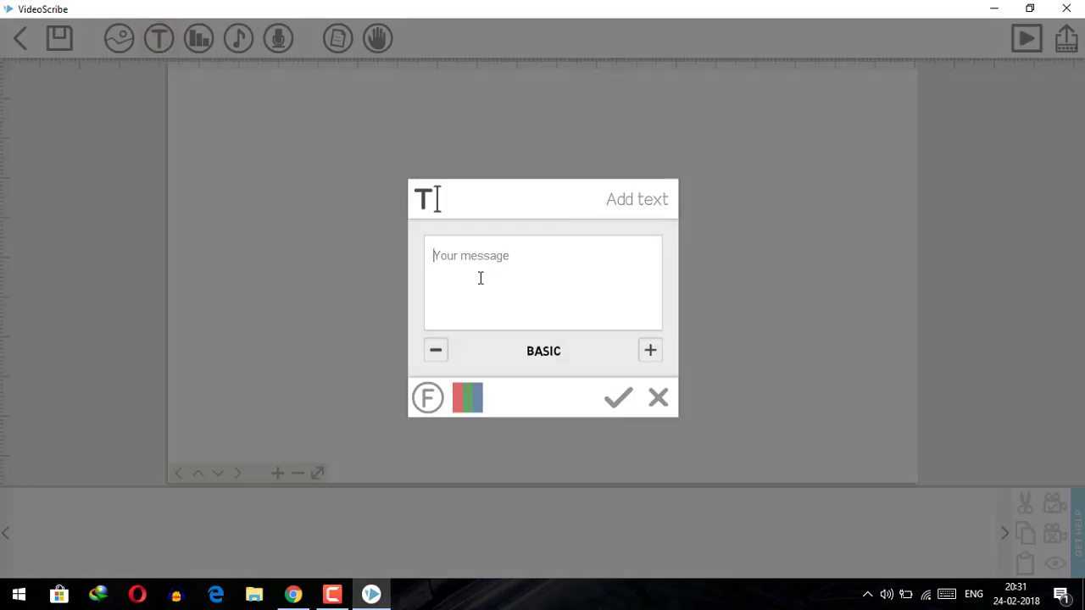
type("How are you")
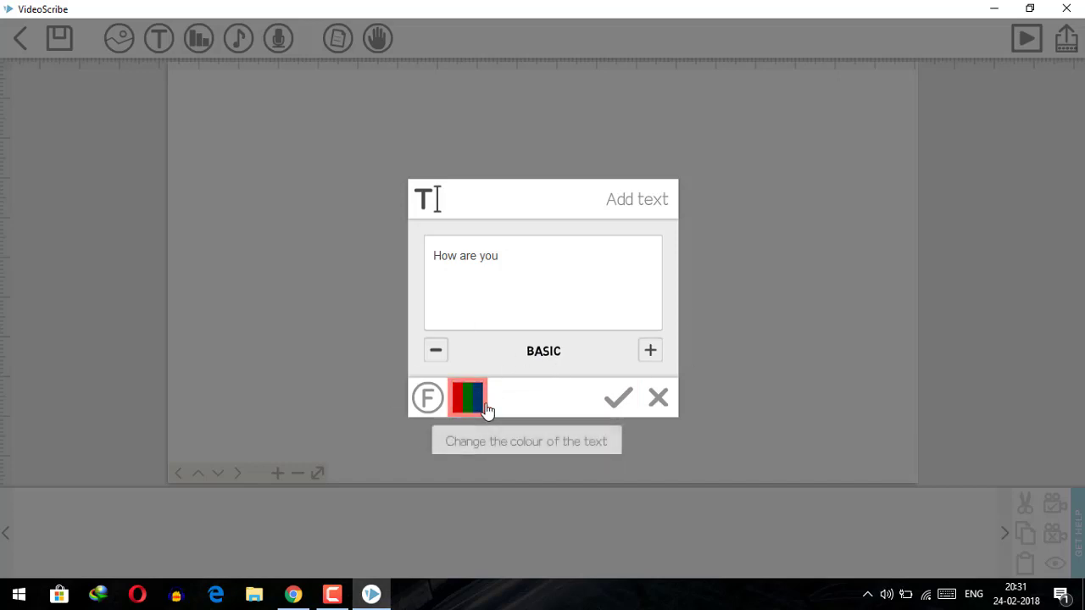
left_click(614, 397)
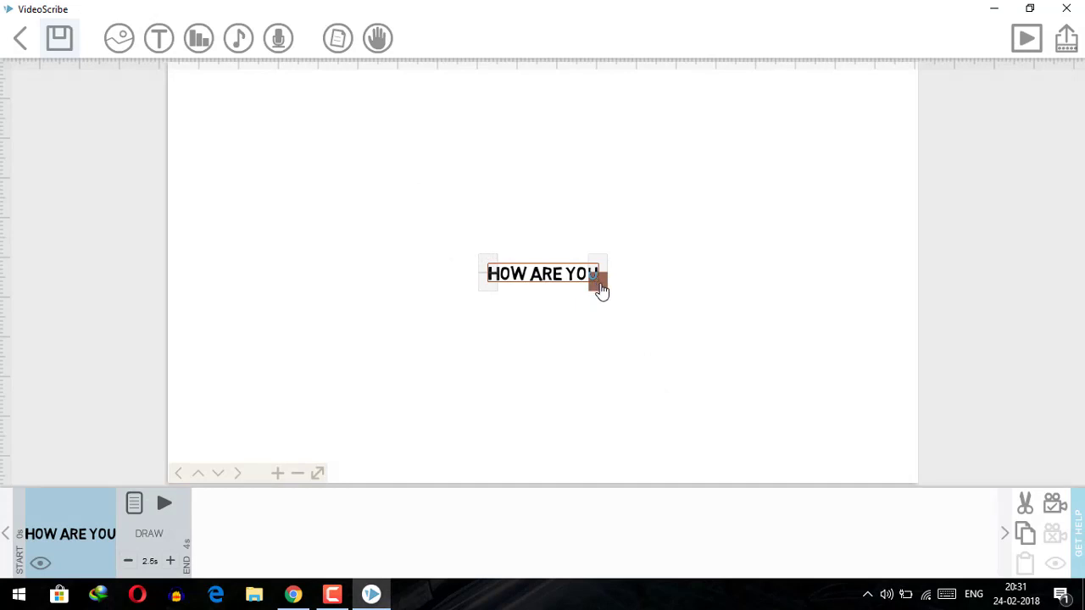
Enlarge the HOW ARE YOU text and move it slightly left and down
left_click_drag(600, 290, 678, 301)
double_click(679, 302)
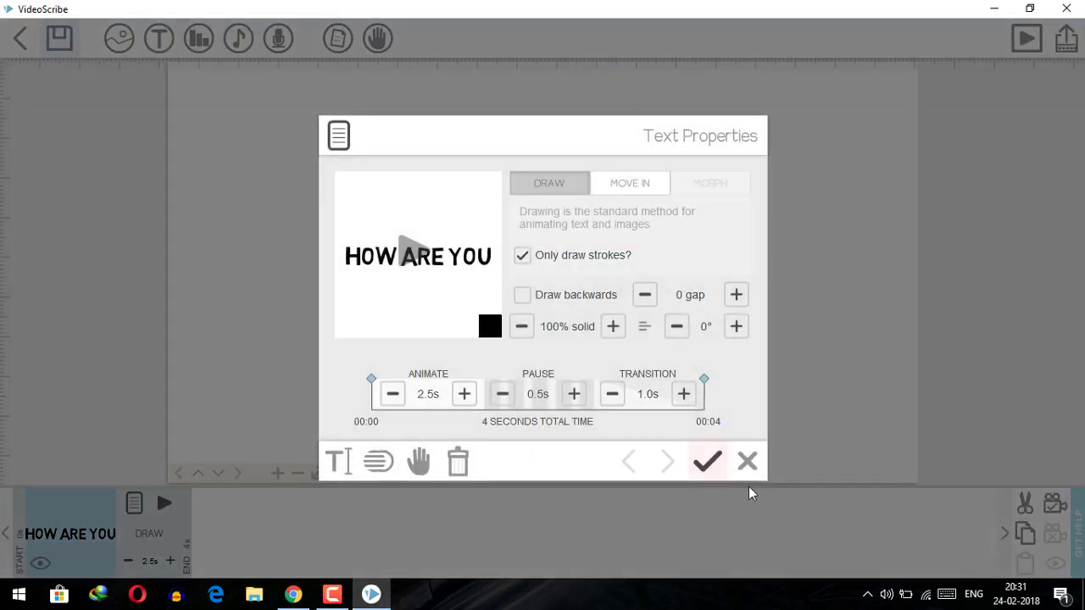
left_click(748, 463)
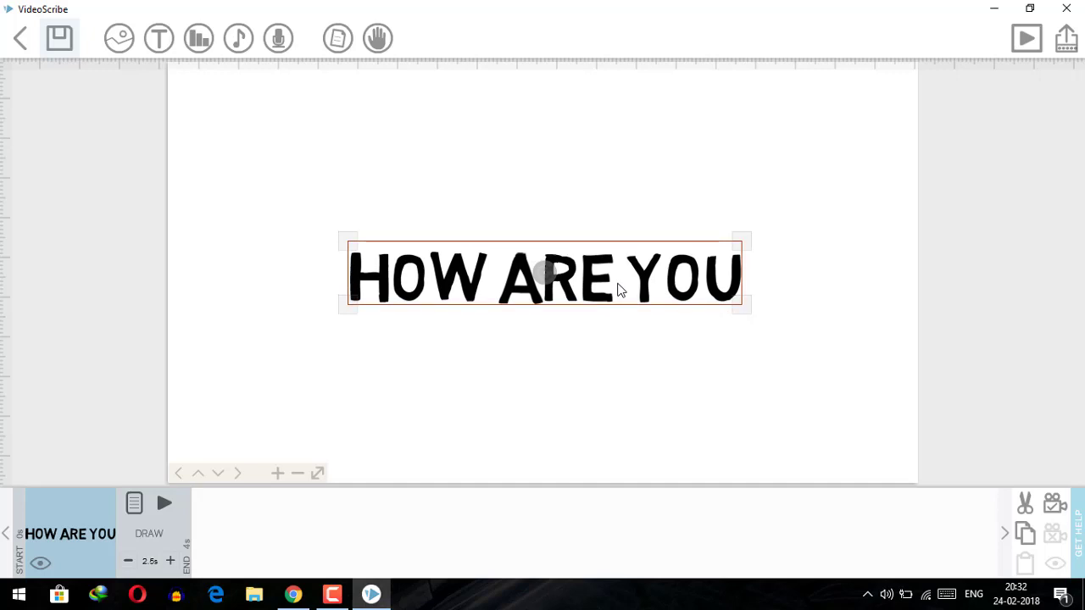
left_click_drag(620, 290, 593, 366)
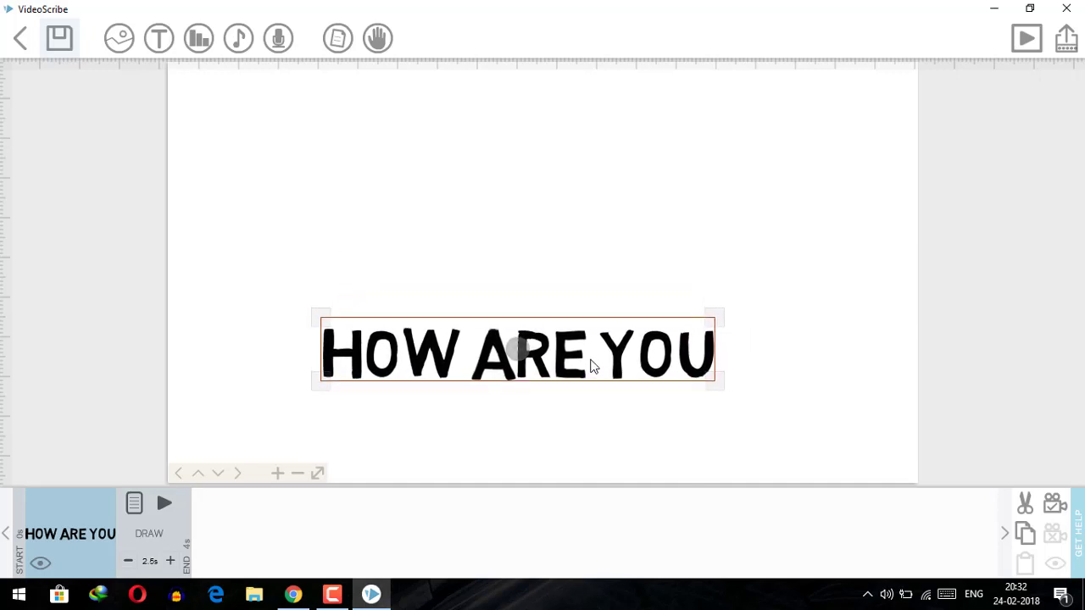
left_click(500, 160)
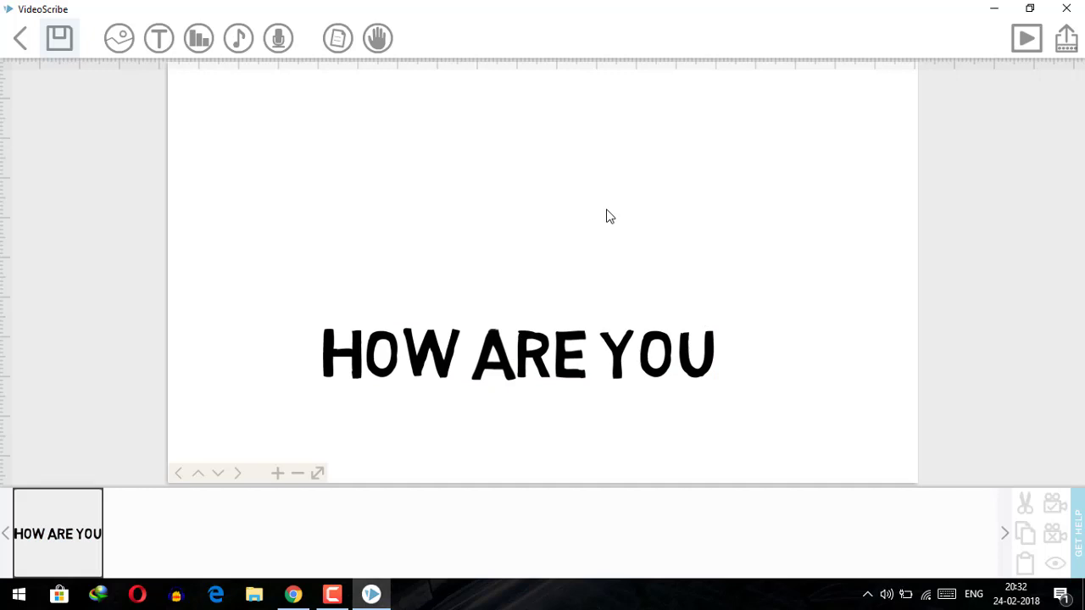
Preview the scribe's drawing playback, zoom out slightly, and check the text's draw properties
left_click(1026, 38)
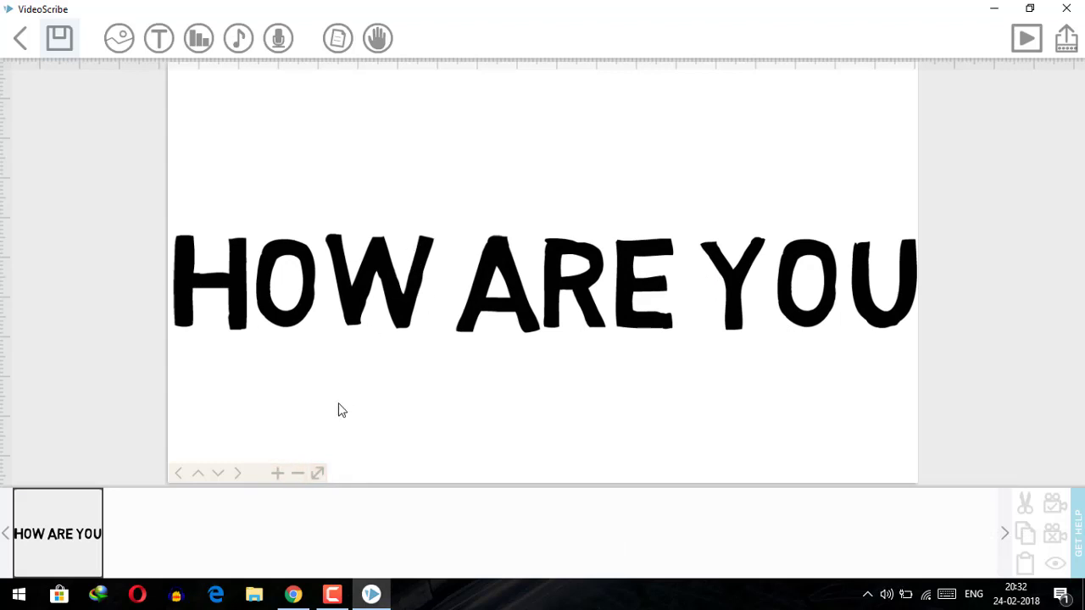
left_click(297, 473)
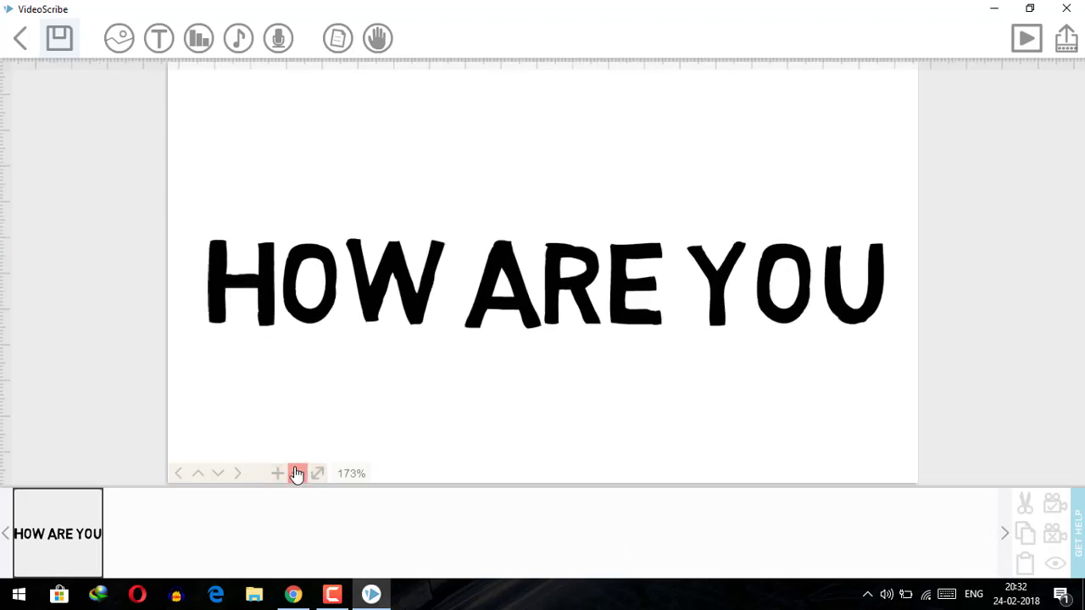
double_click(490, 281)
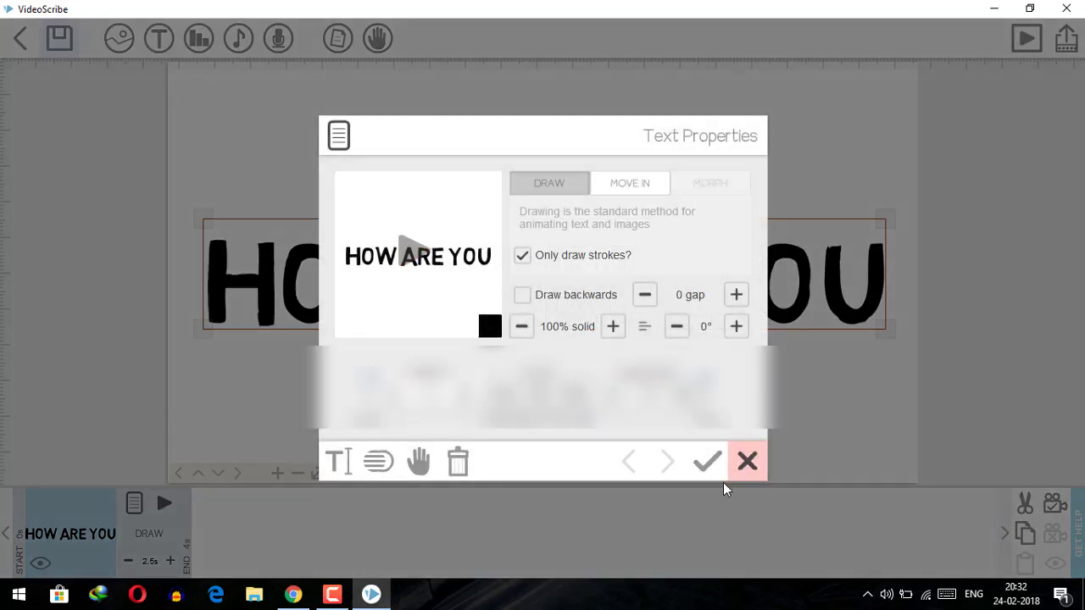
left_click(747, 463)
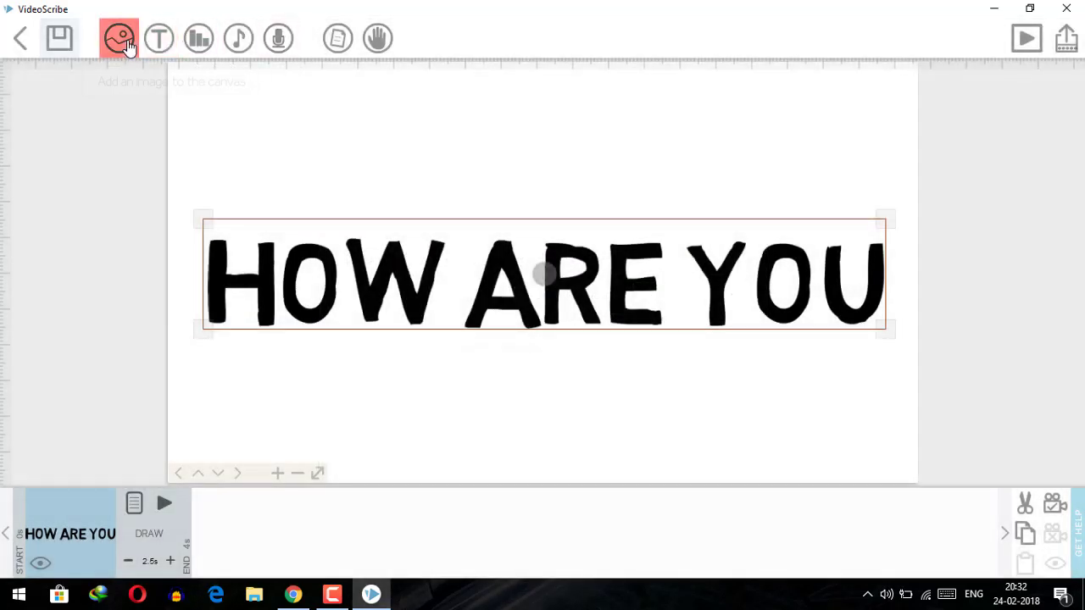
Search the Add image library for 'Boy' to find the blue T-shirt boy drawing
left_click(120, 38)
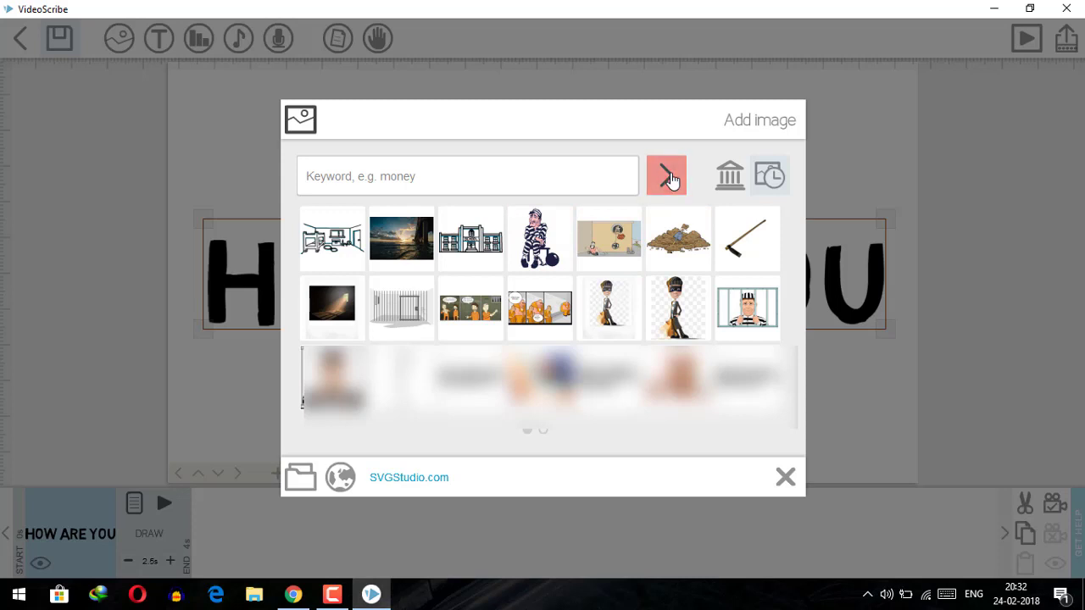
left_click(727, 185)
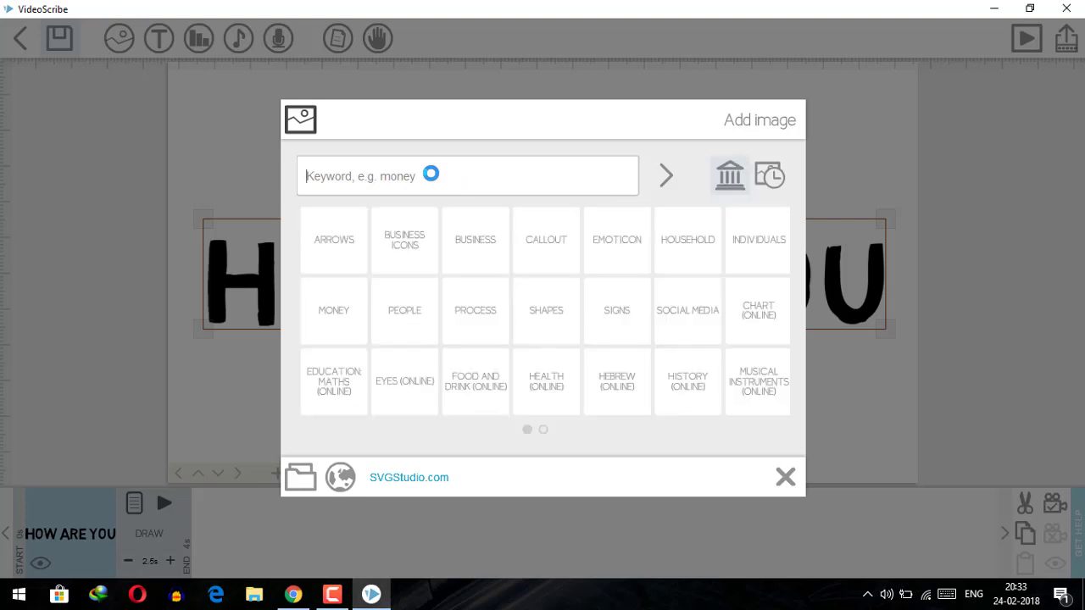
type("Boy")
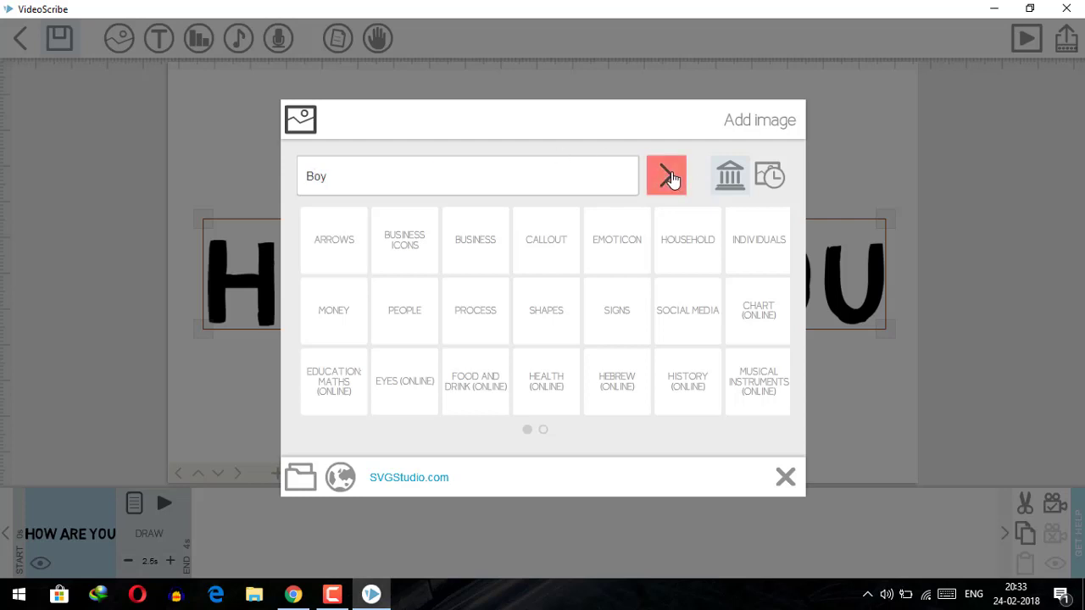
left_click(669, 178)
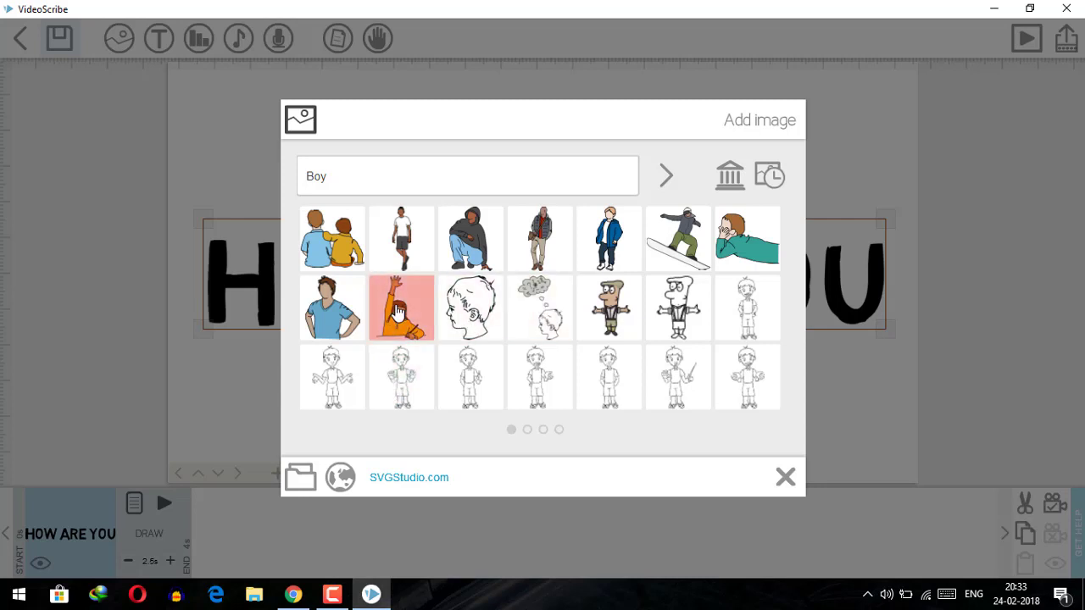
Add the boy-in-blue-shirt drawing, shrink it, and centre it above the HOW ARE YOU text
left_click(337, 314)
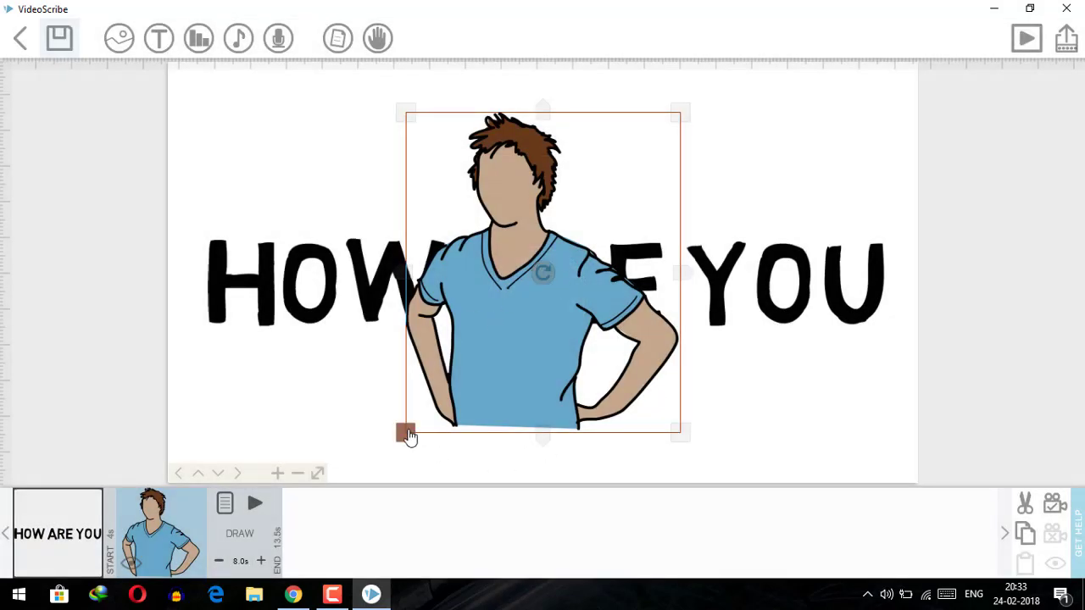
left_click_drag(407, 434, 494, 179)
left_click_drag(563, 221, 579, 225)
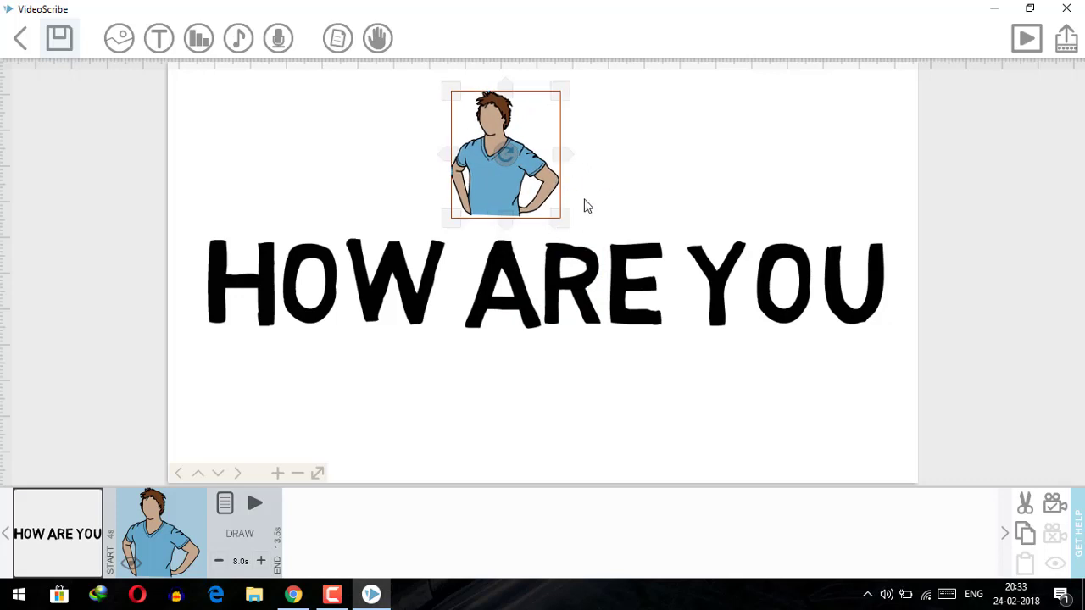
left_click_drag(533, 121, 567, 129)
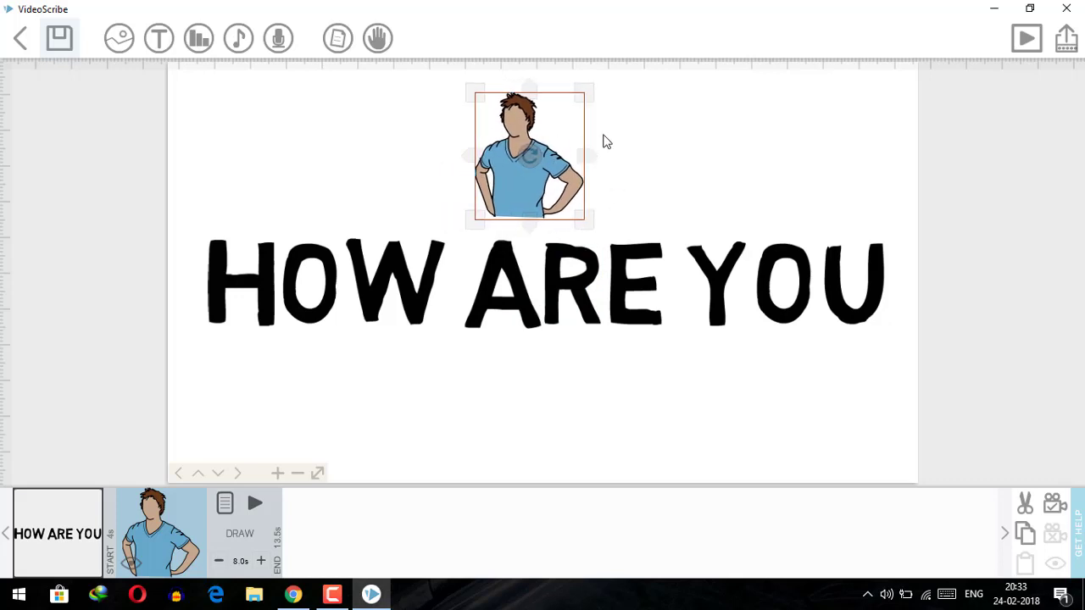
left_click(703, 165)
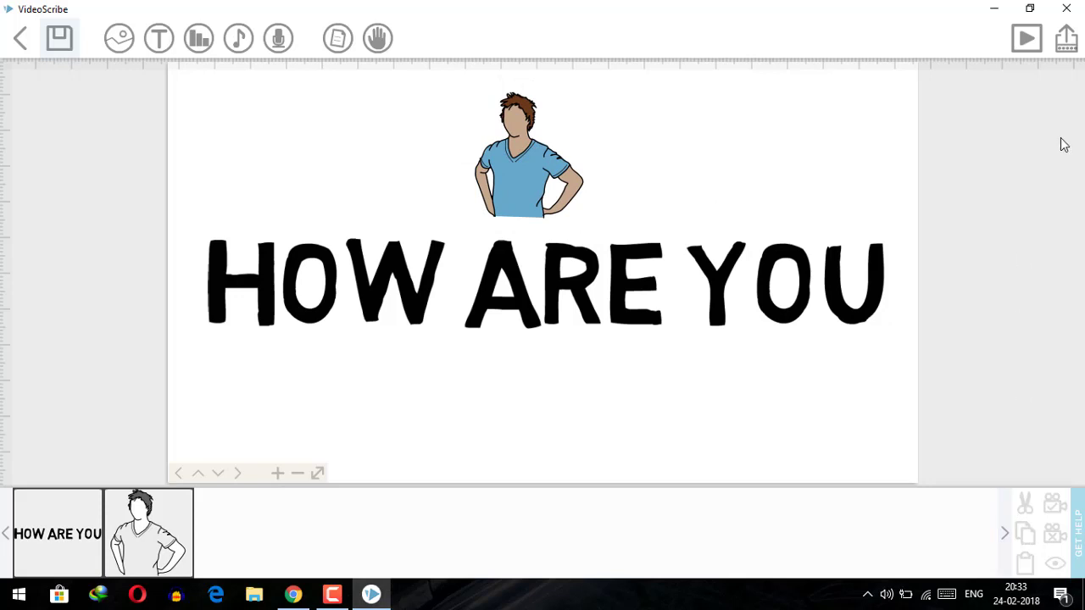
Preview the scribe, then bring up the music library
left_click(1024, 41)
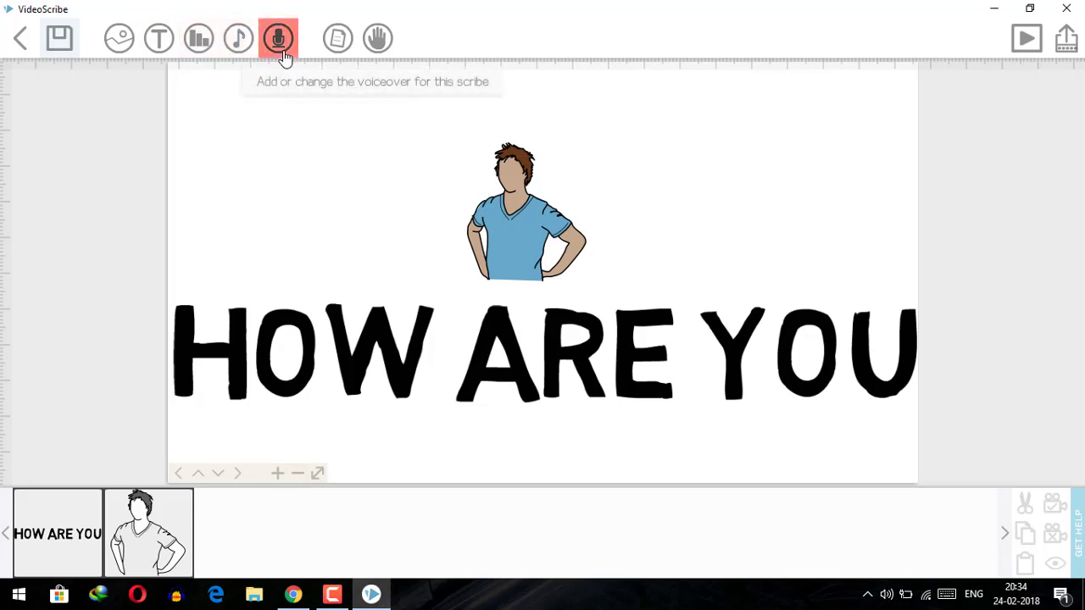
left_click(237, 42)
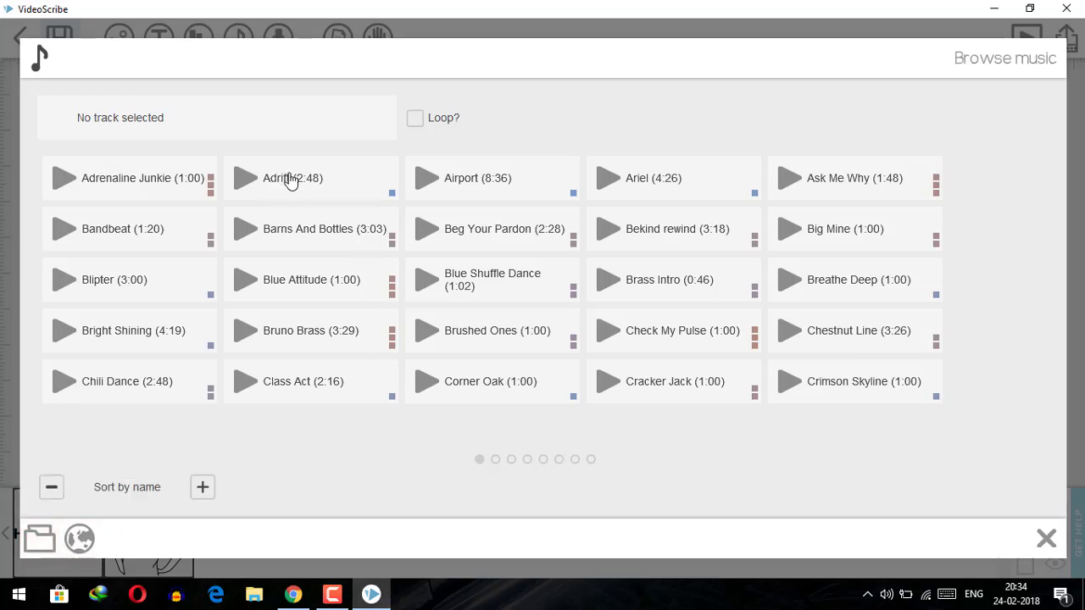
Confirm the Adrift track as background music and preview the scribe with it
left_click(290, 183)
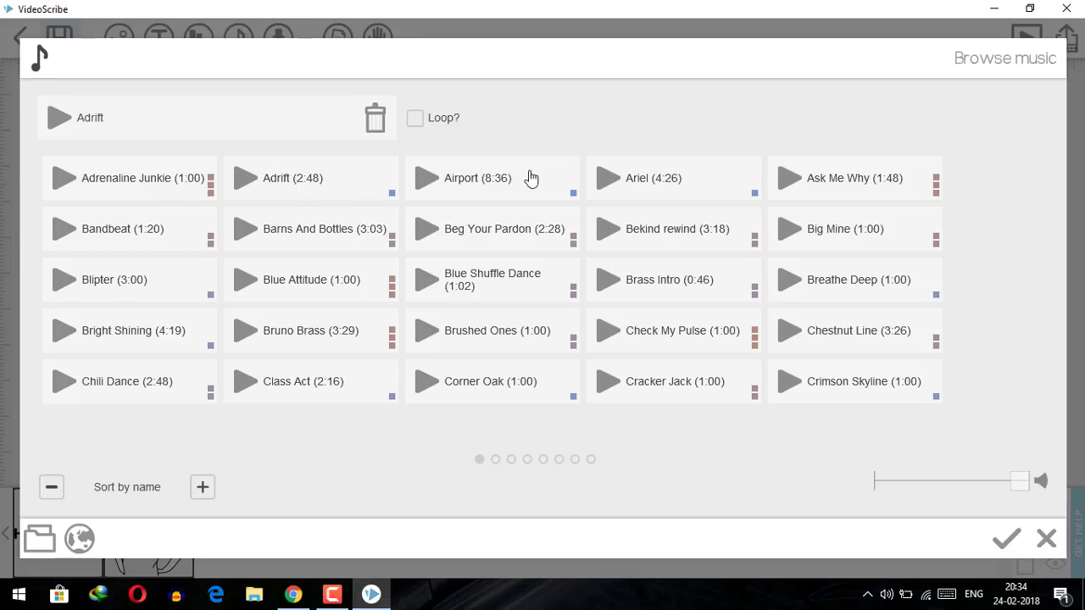
left_click(1006, 541)
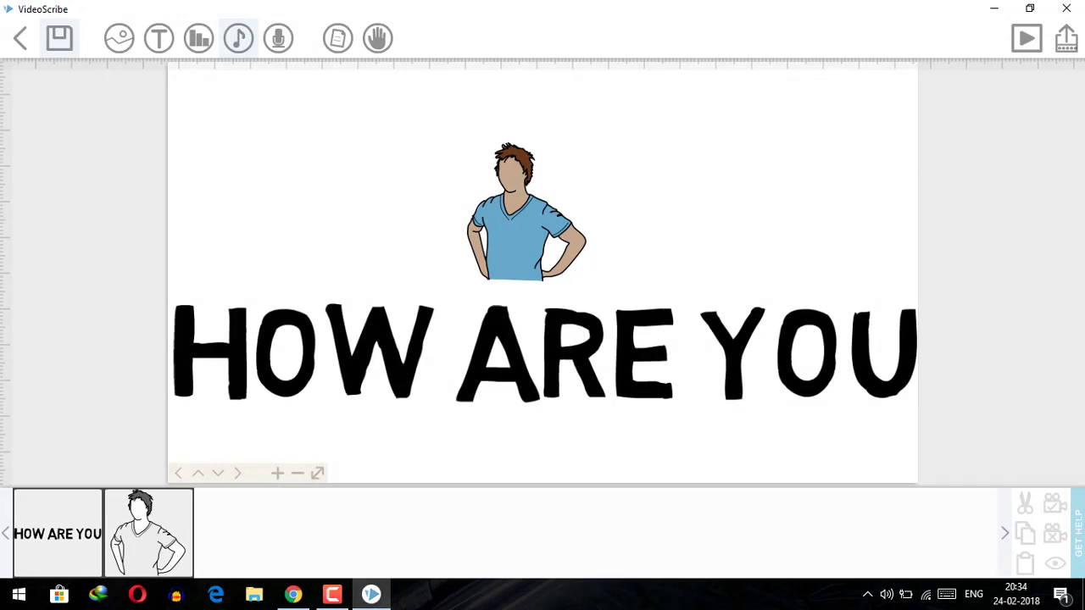
left_click(1027, 39)
Drag the HOW ARE YOU text further left, away from beneath the boy drawing
left_click_drag(552, 346, 129, 355)
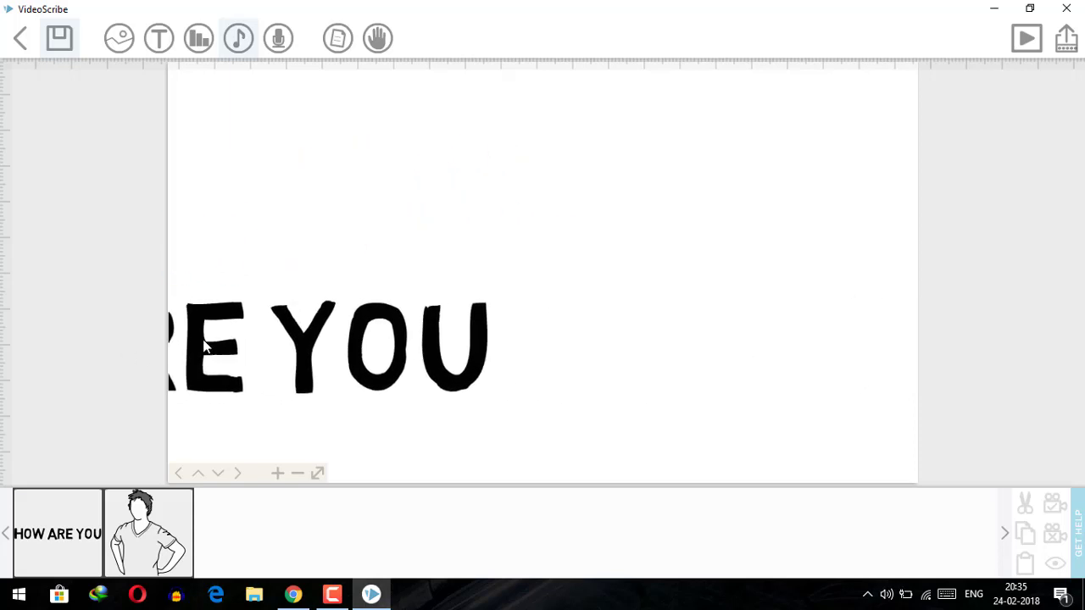
double_click(460, 330)
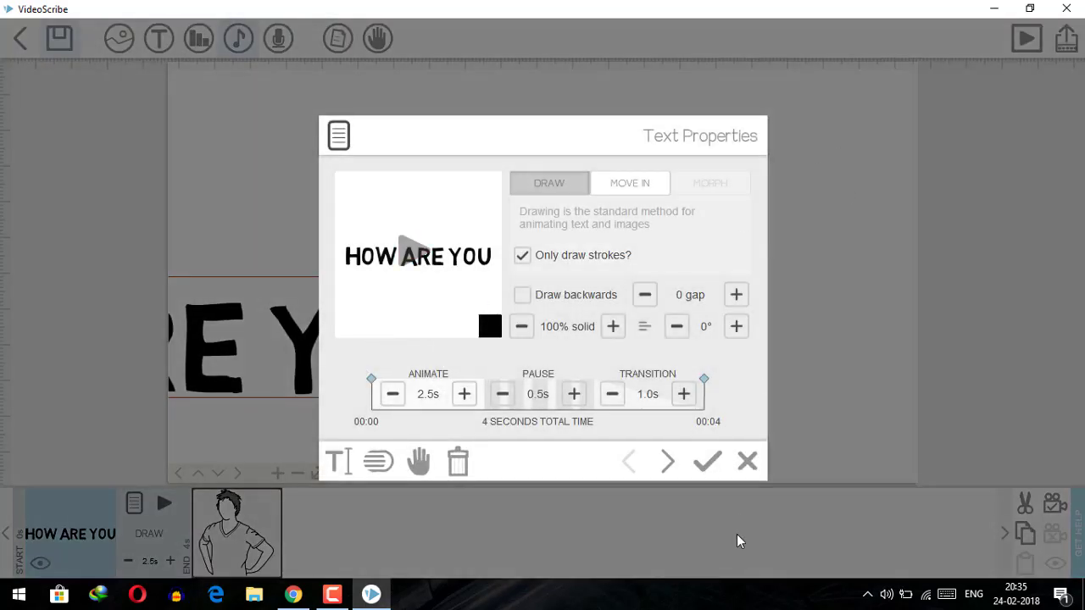
left_click(748, 462)
left_click_drag(439, 365, 204, 356)
left_click(372, 273)
left_click_drag(322, 235, 105, 229)
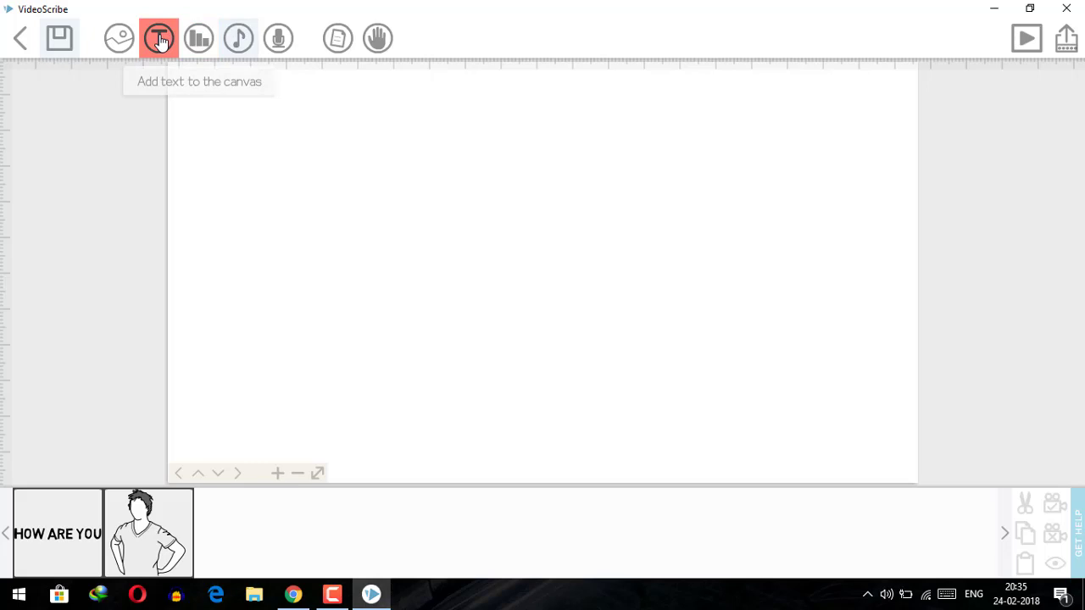
left_click(160, 43)
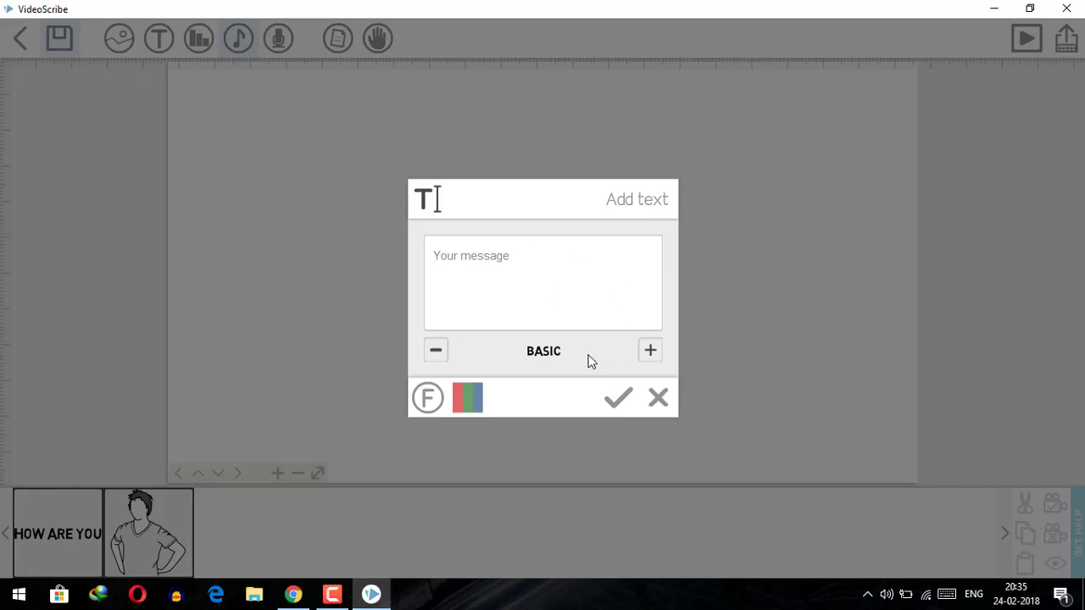
left_click(674, 394)
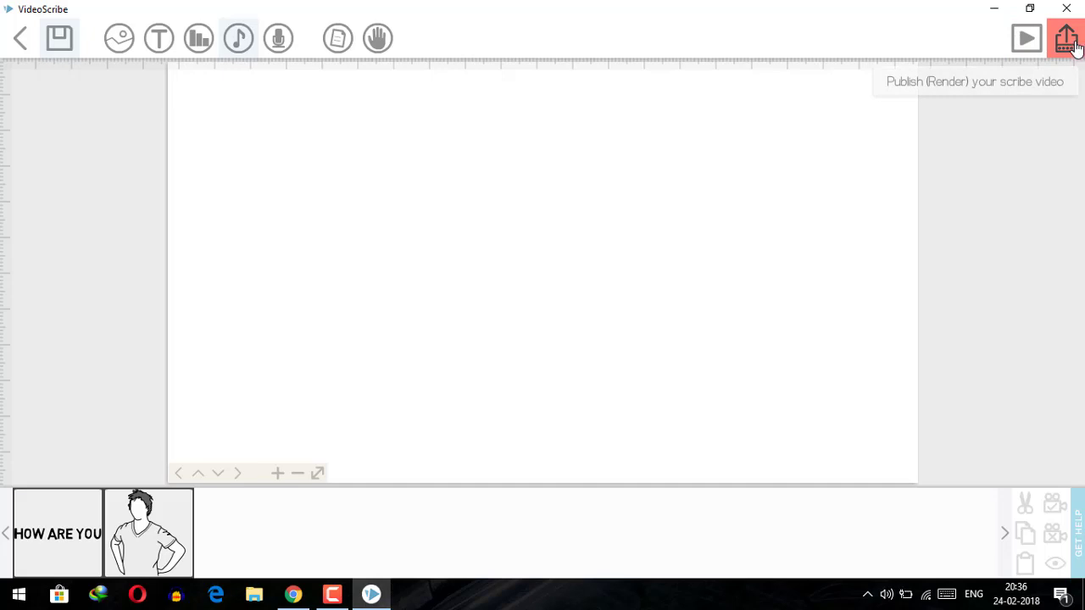
Open Publish and choose to save the scribe as a video file
left_click(1073, 45)
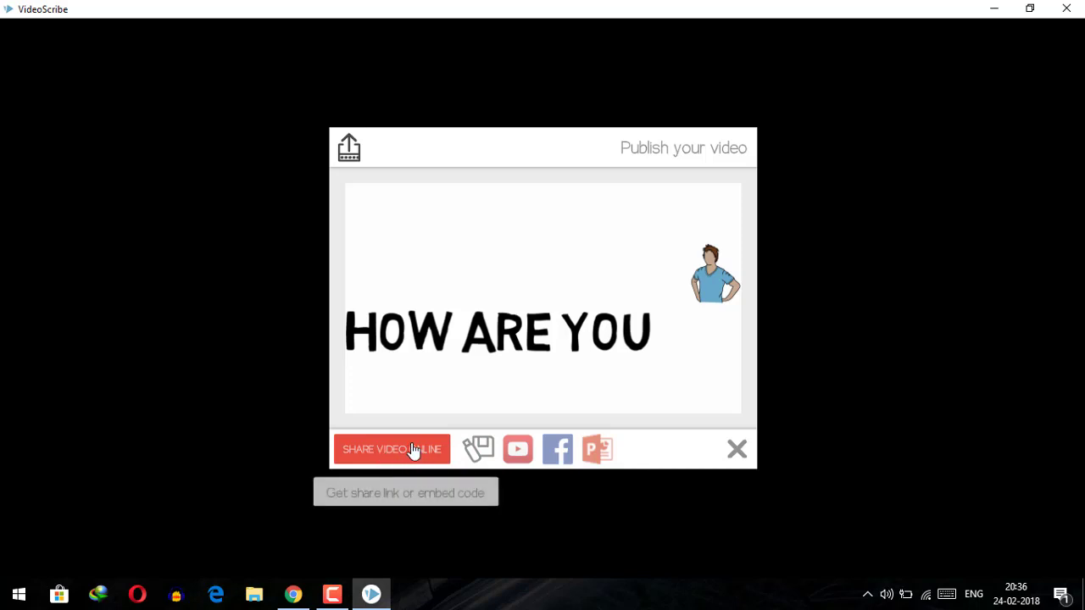
left_click(475, 444)
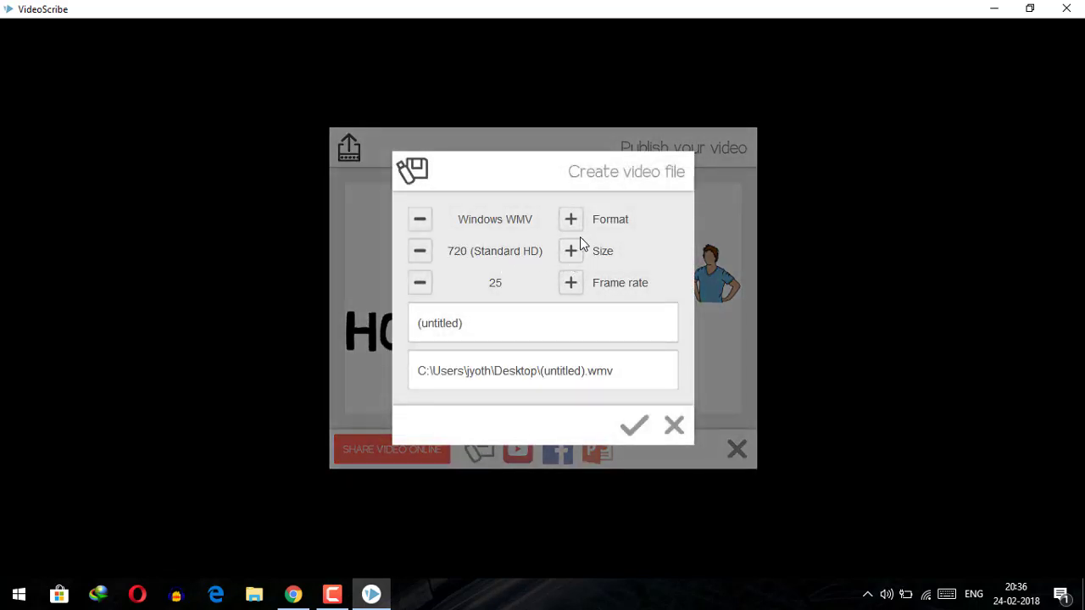
Keep the size at 720 (Standard HD) and set the output format to AVI
left_click(421, 256)
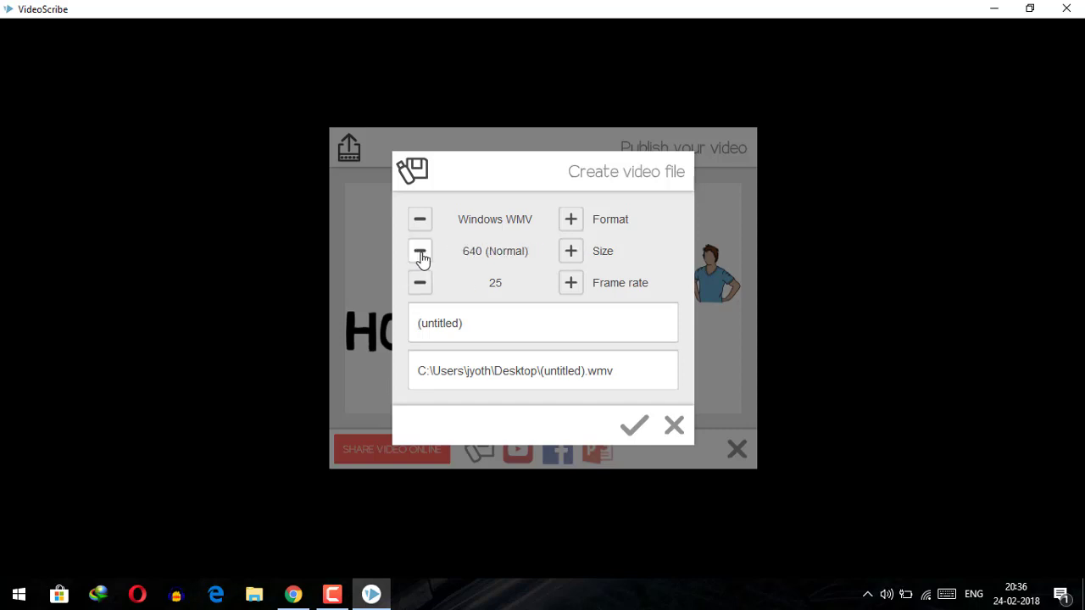
left_click(570, 251)
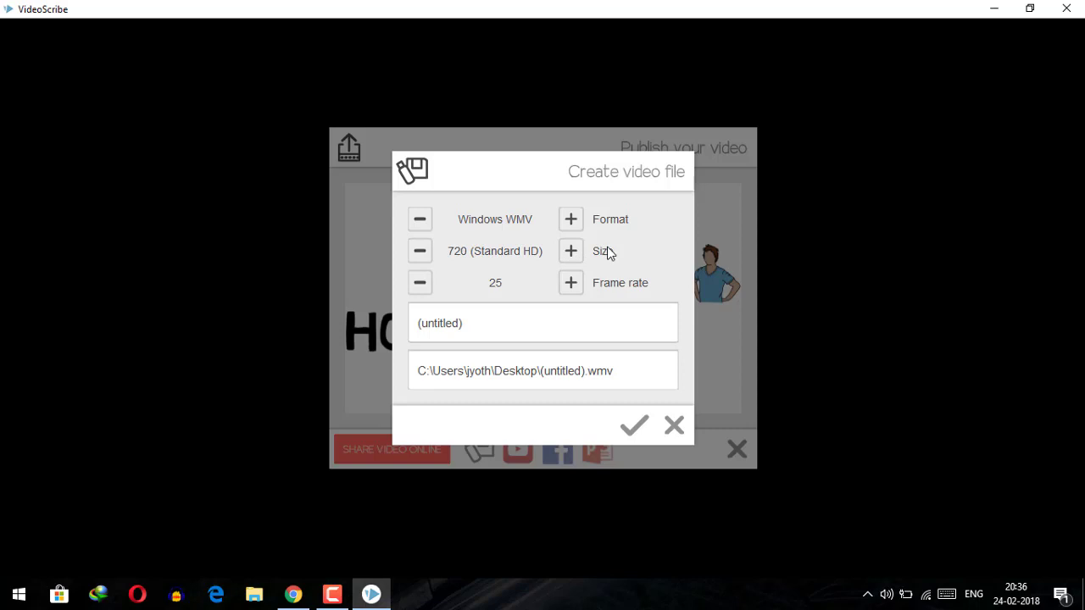
left_click(571, 221)
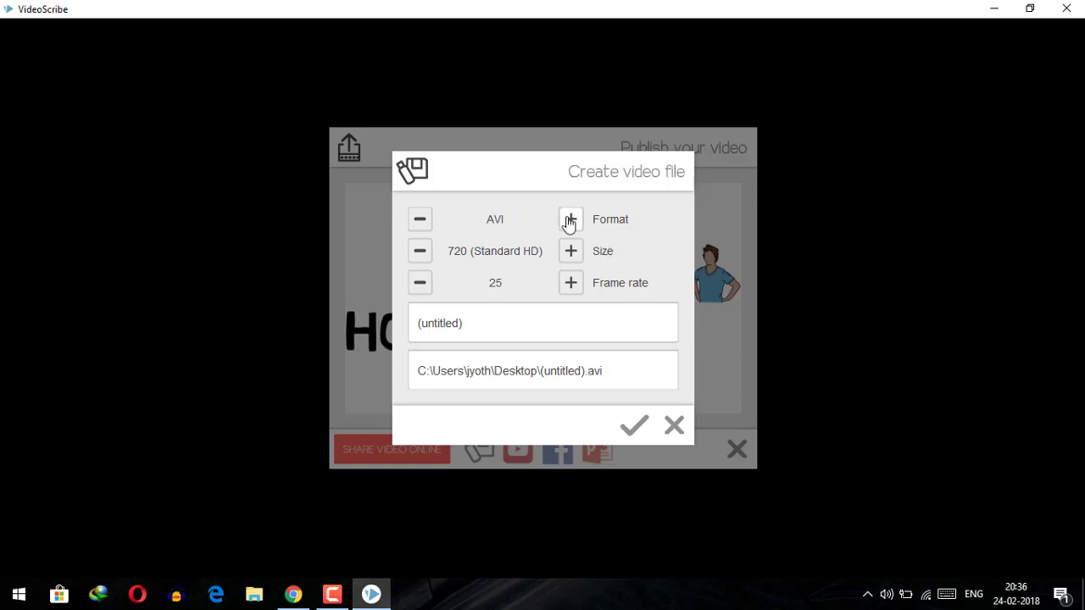
left_click(570, 221)
left_click(572, 221)
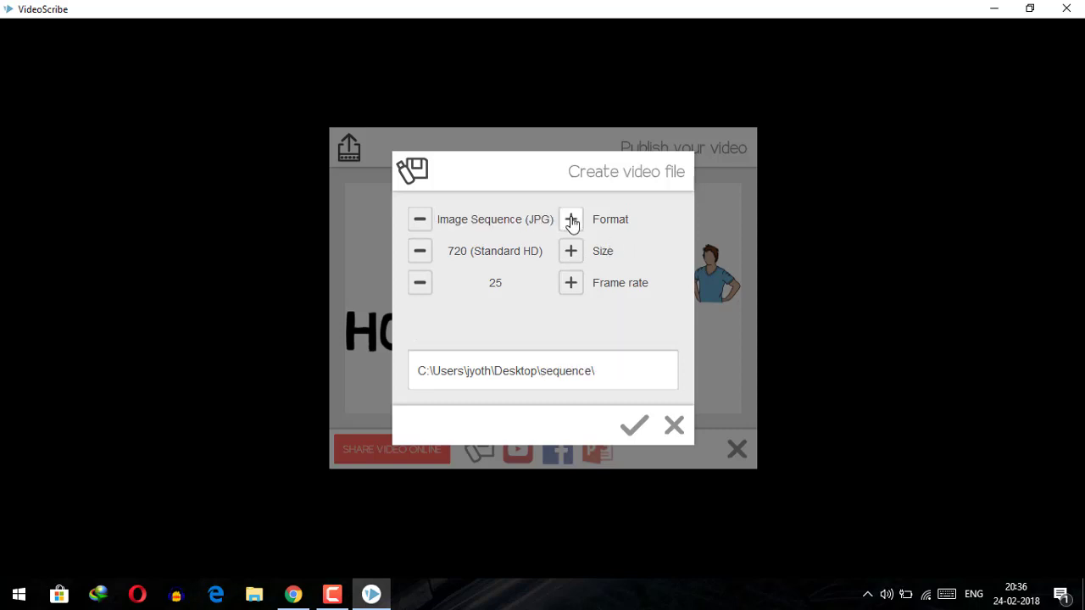
left_click(572, 222)
left_click(572, 222)
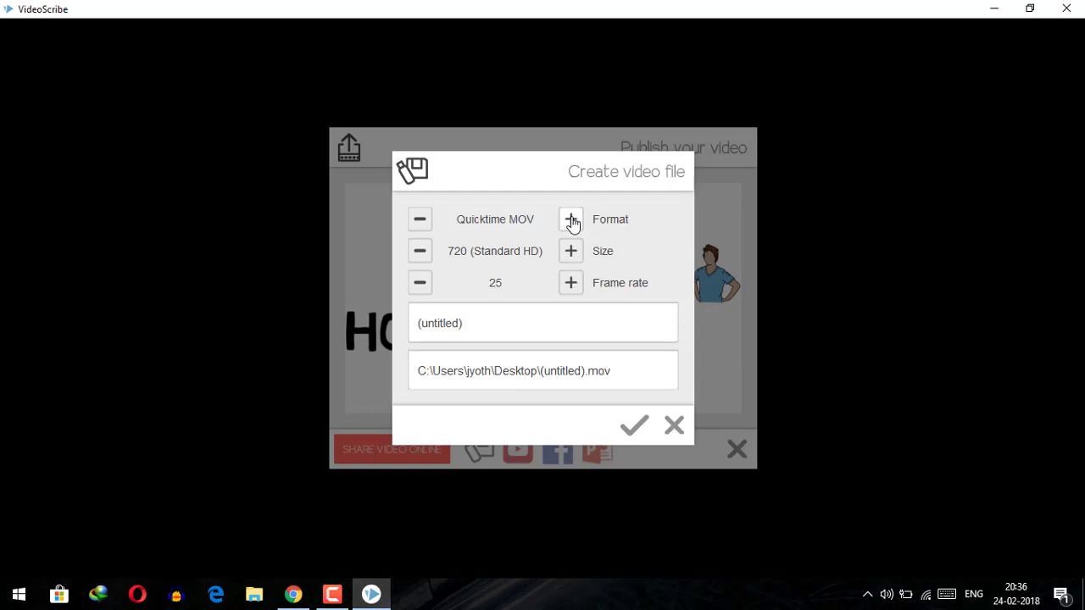
left_click(572, 222)
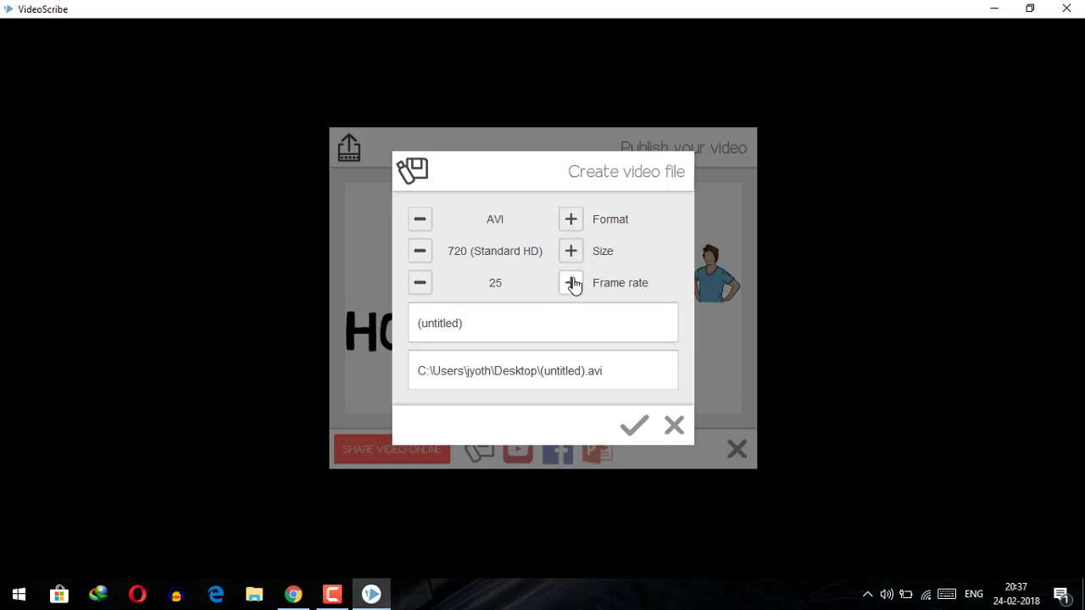
Raise the video frame rate from 25 to 50
left_click(571, 283)
left_click(572, 283)
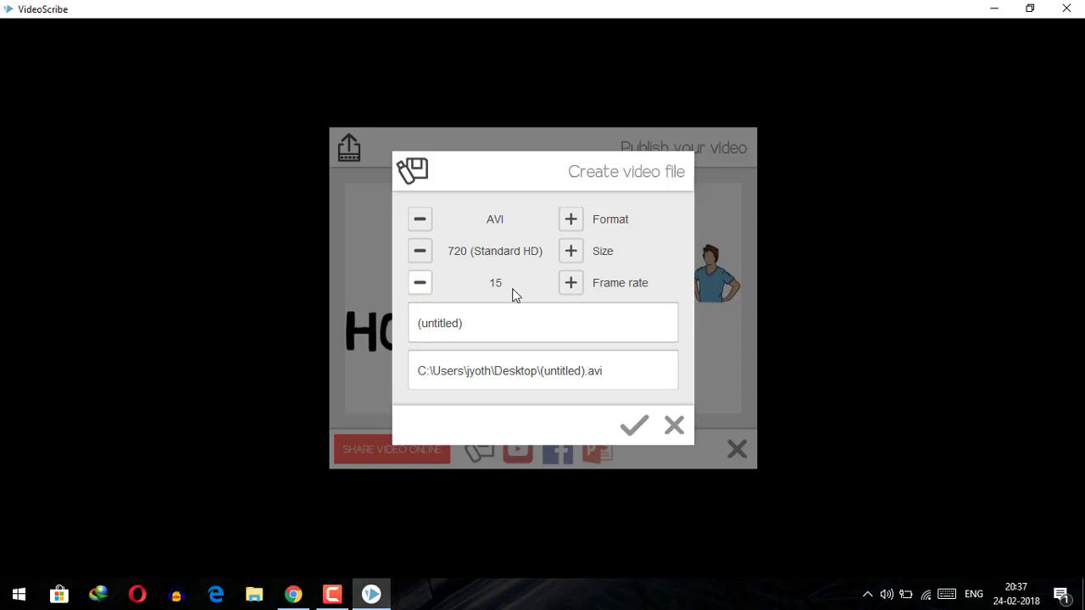
left_click(571, 284)
left_click(571, 284)
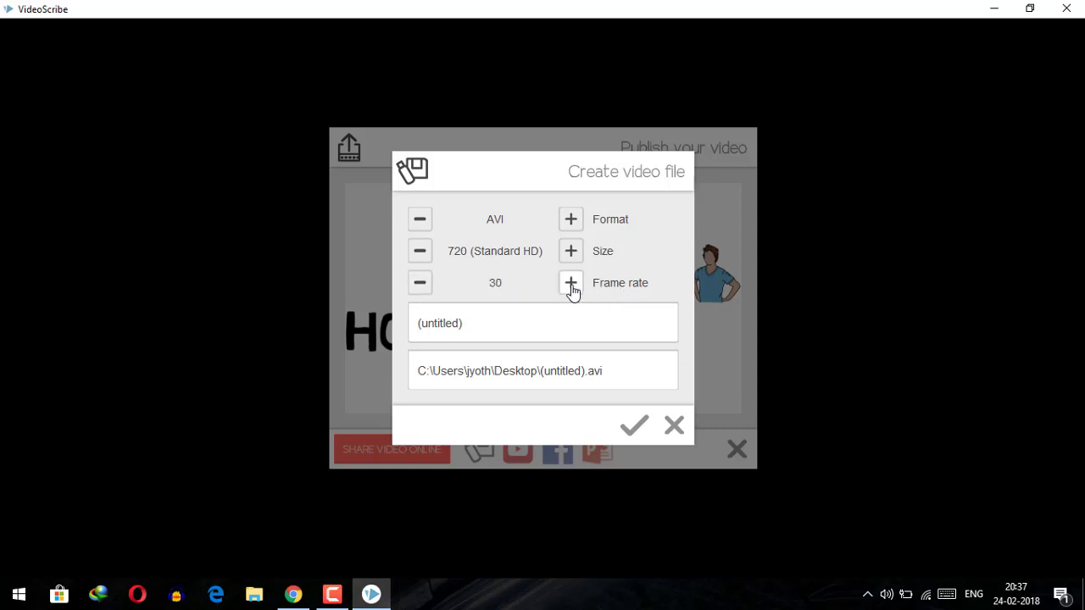
left_click(572, 284)
left_click(571, 284)
left_click(571, 284)
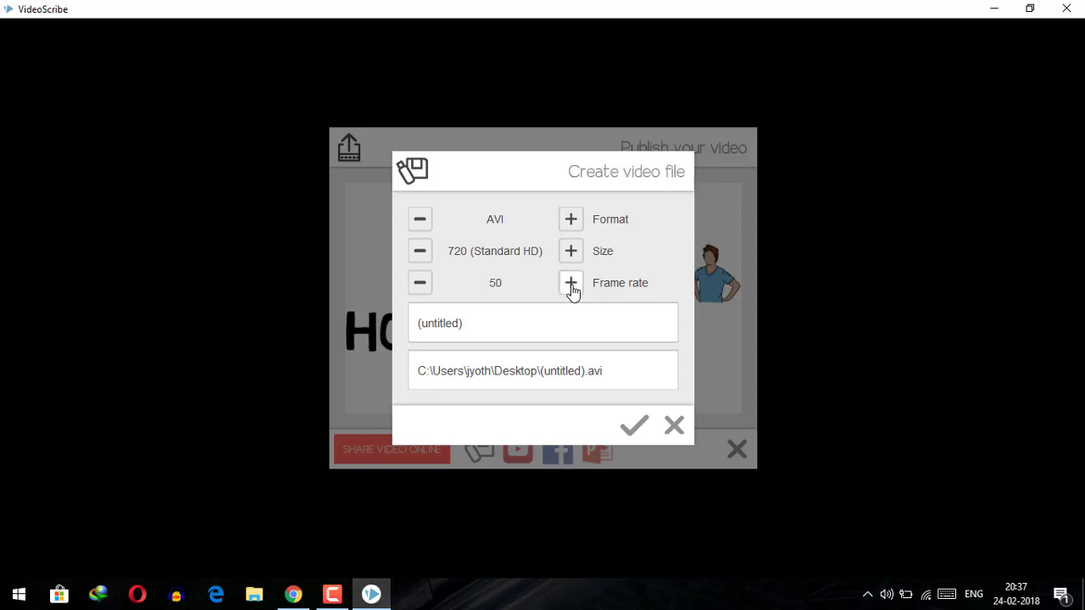